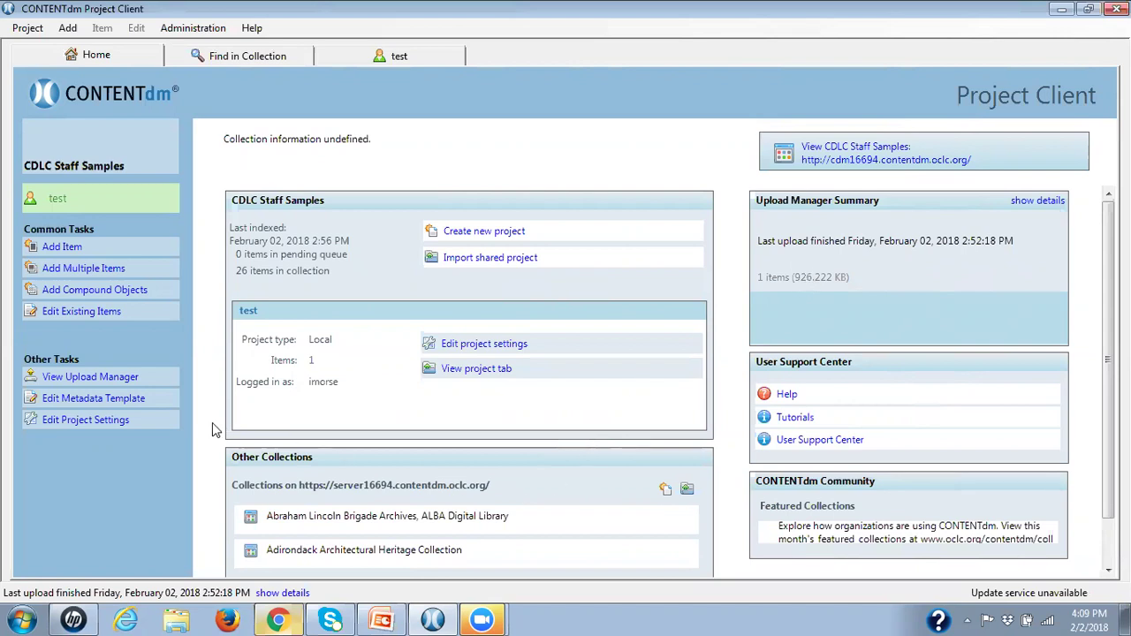
# - Examine the thumbnails assigned by file type in the test project's image and thumbnail settings
pyautogui.click(51, 423)
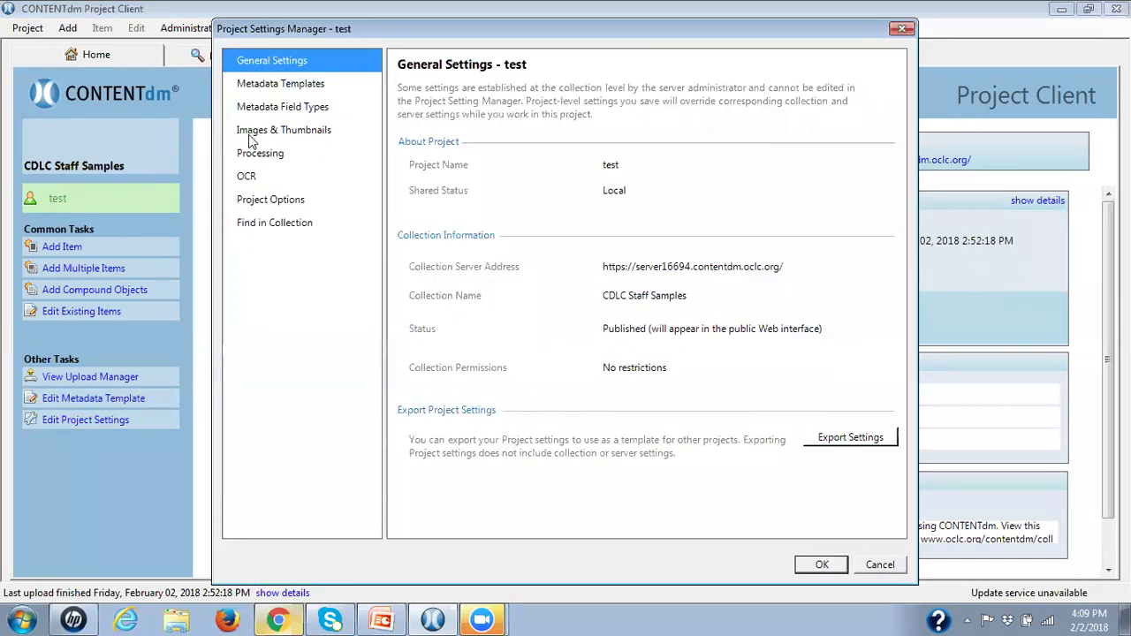
pyautogui.click(252, 139)
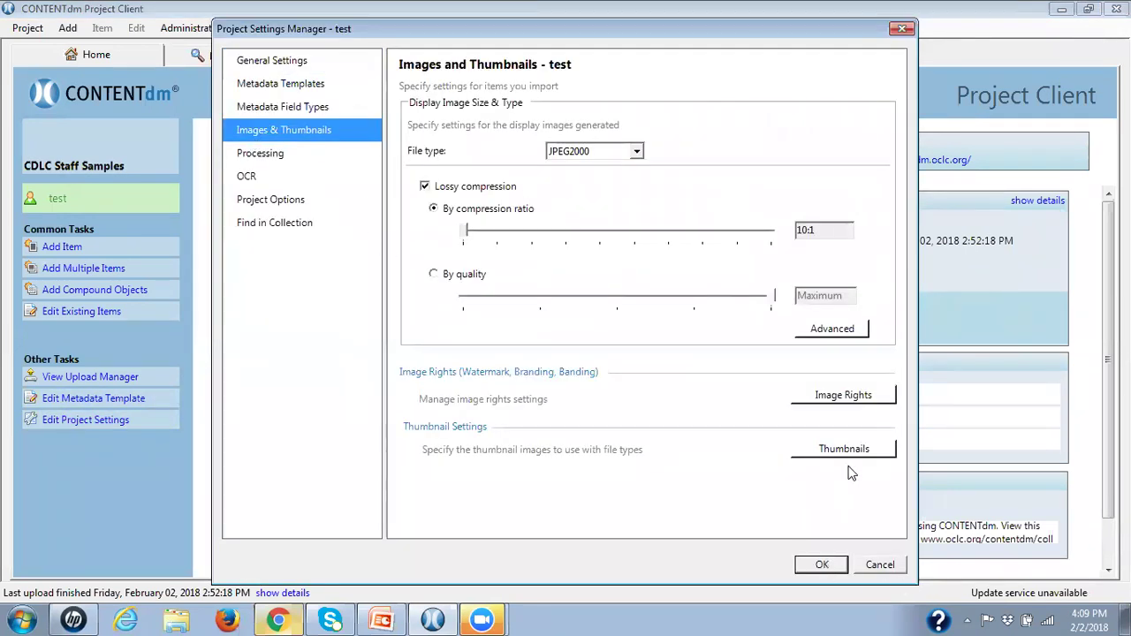
pyautogui.click(845, 449)
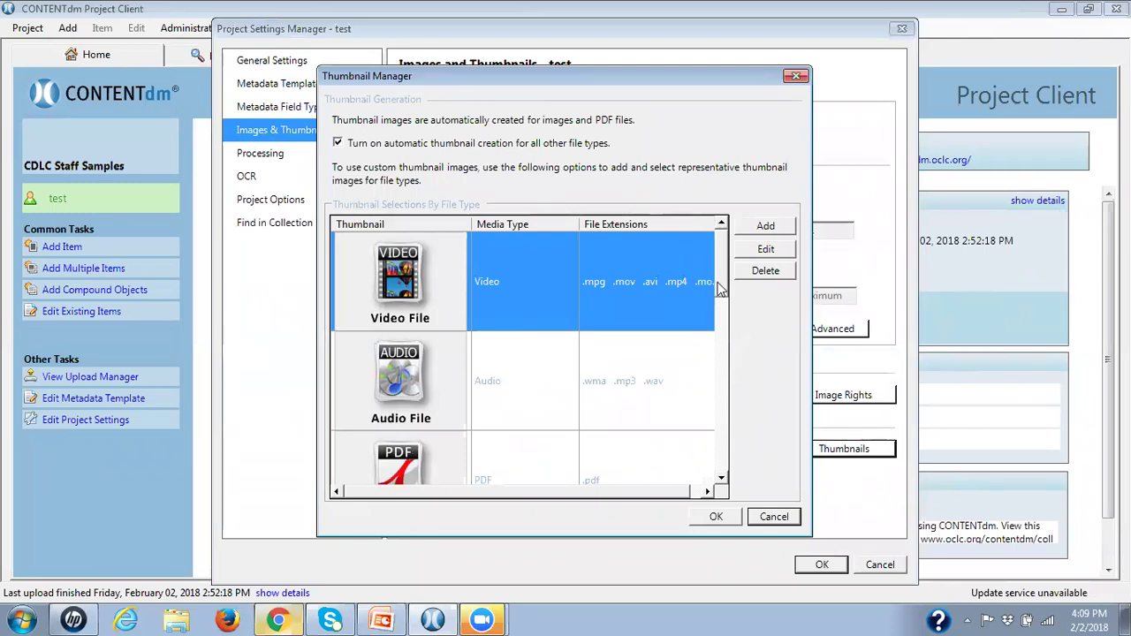
pyautogui.moveTo(720, 284)
pyautogui.mouseDown()
pyautogui.moveTo(718, 464)
pyautogui.moveTo(720, 289)
pyautogui.mouseUp()
pyautogui.click(717, 518)
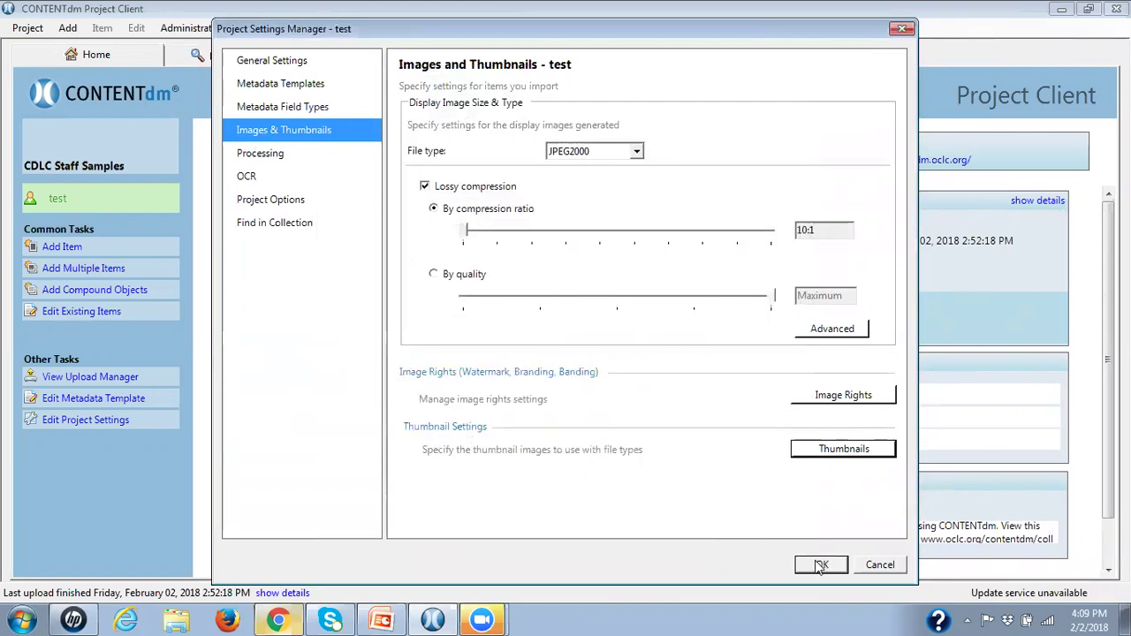
pyautogui.click(821, 565)
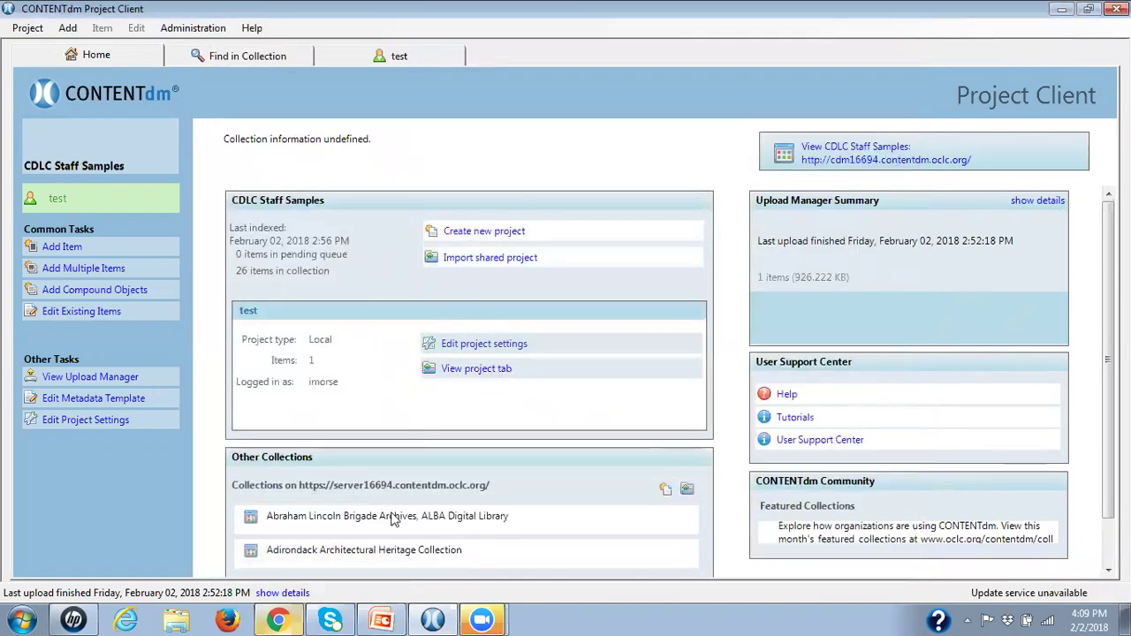
# - Switch to Chrome and look through the thumbnails in the Maria College Glee Club Collection search results on New York Heritage
pyautogui.click(279, 620)
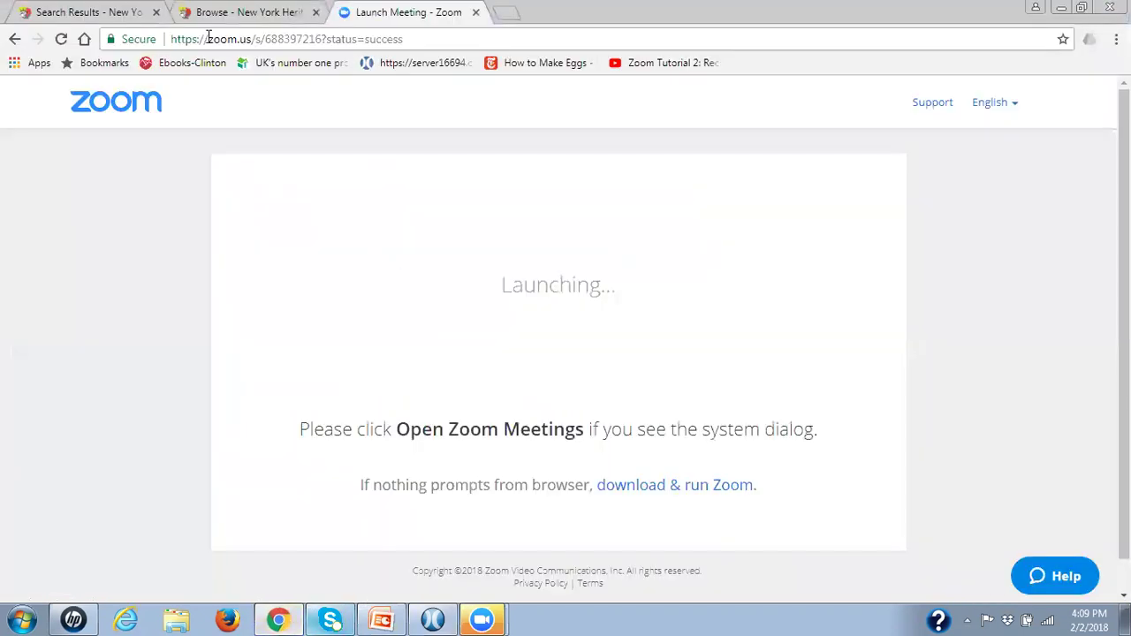
pyautogui.click(120, 14)
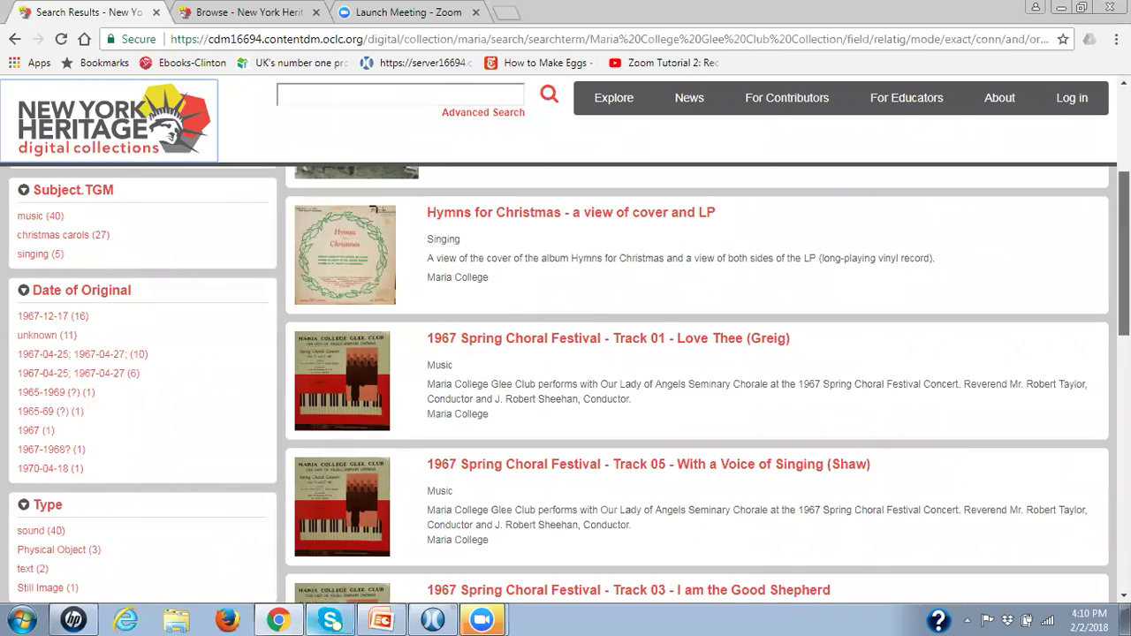
pyautogui.scroll(-3, 696, 387)
pyautogui.scroll(-3, 696, 388)
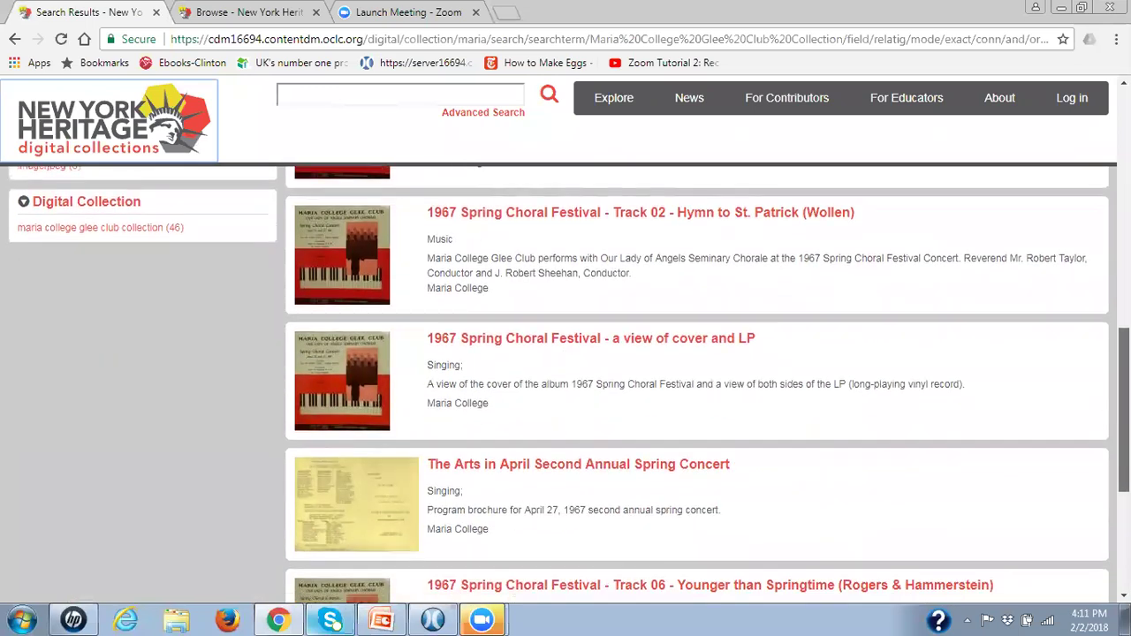
pyautogui.scroll(8, 257, 281)
pyautogui.scroll(1, 256, 281)
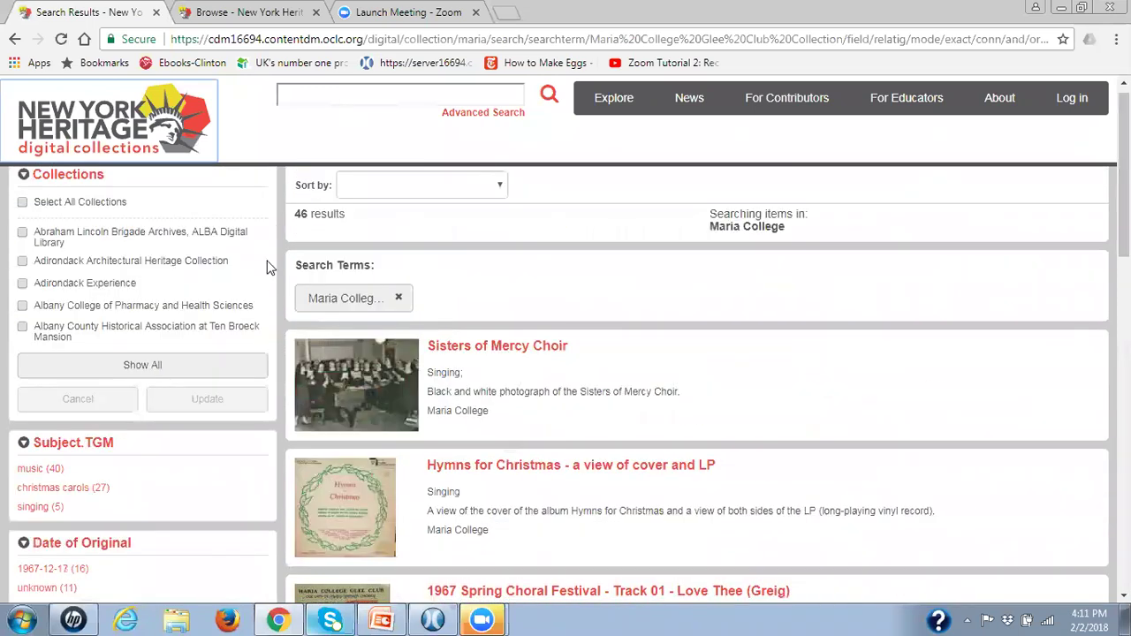
# - Switch to PowerPoint and try to save the CDLC logo and its Video caption together as a JPEG picture
pyautogui.hotkey('alt', 'Tab')
pyautogui.hotkey('alt', 'Tab')
pyautogui.hotkey('alt', 'Tab')
pyautogui.hotkey('alt', 'Tab')
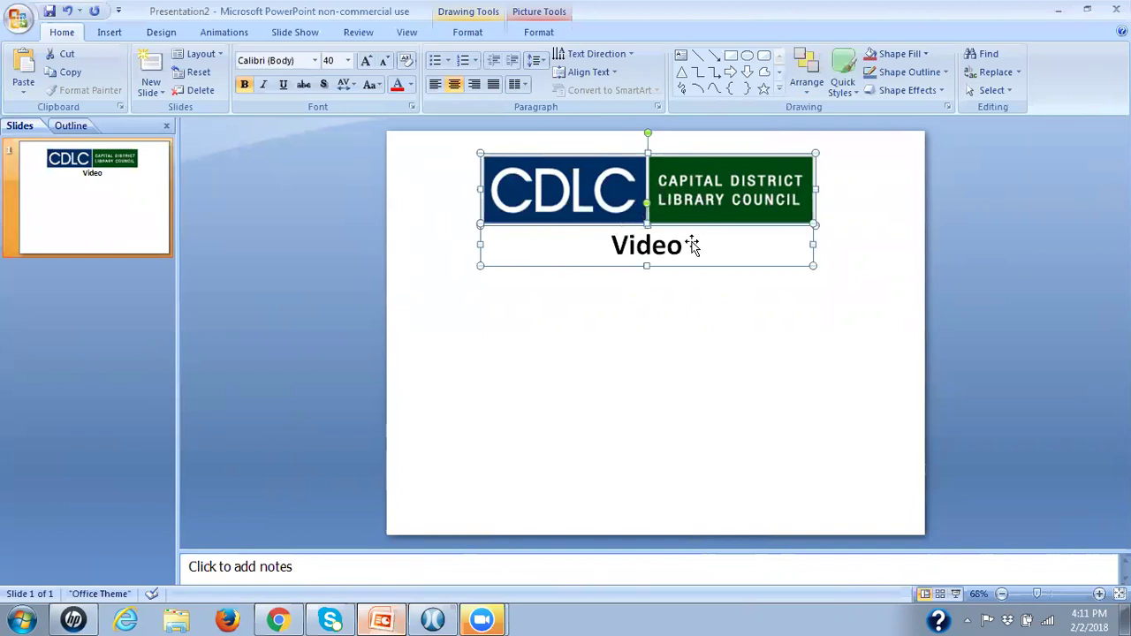
pyautogui.click(683, 351)
pyautogui.click(626, 250)
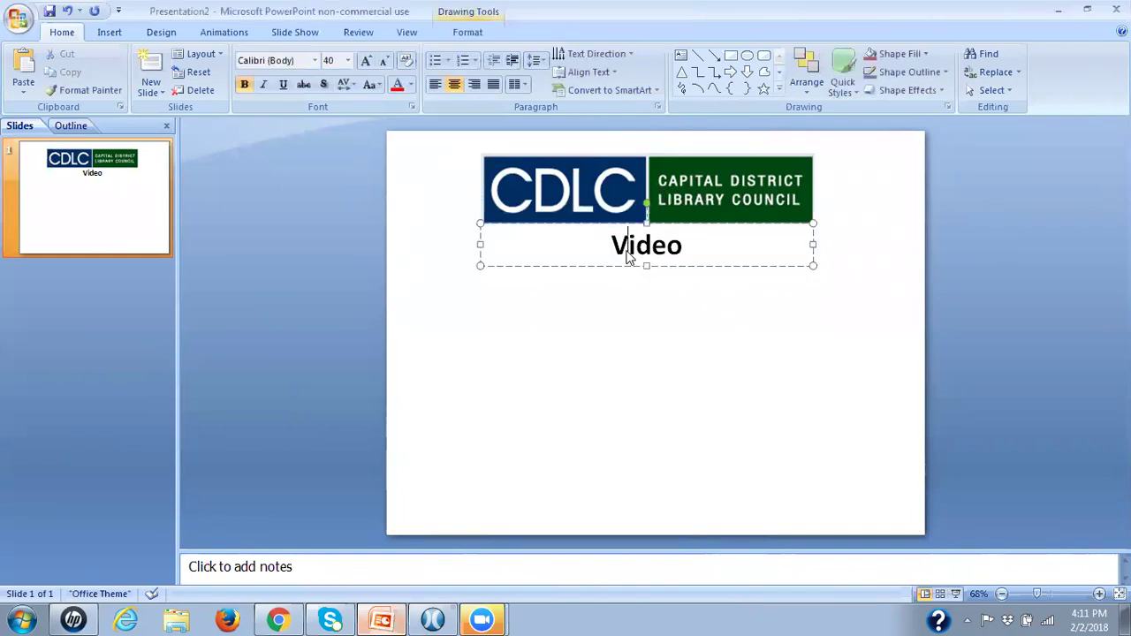
pyautogui.keyDown('shift'); pyautogui.click(670, 217); pyautogui.keyUp('shift')
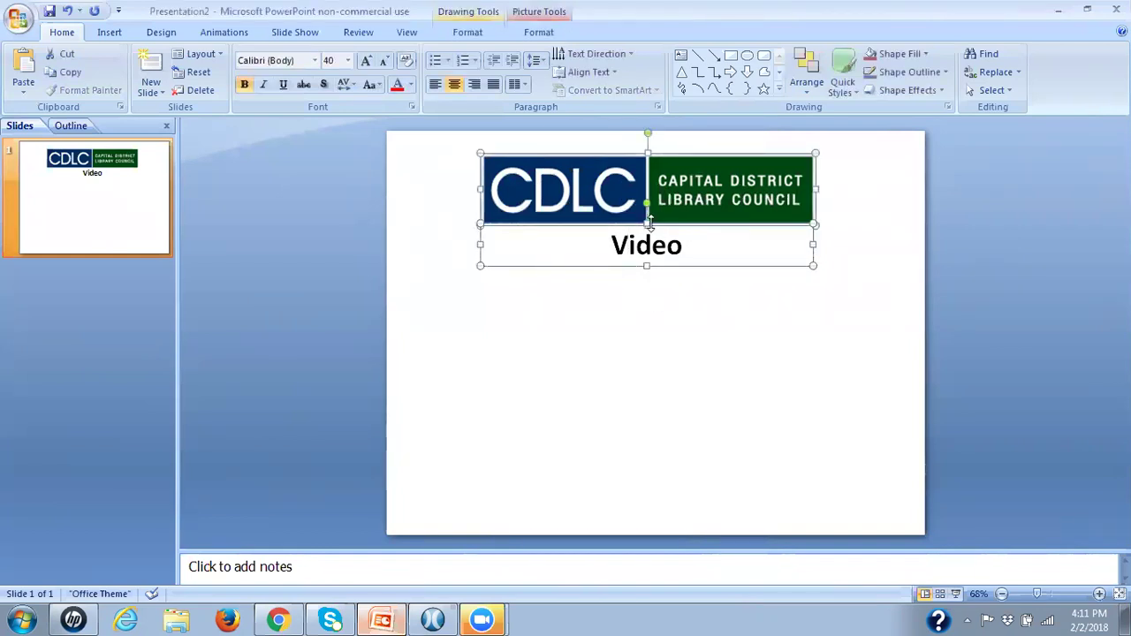
pyautogui.rightClick(653, 227)
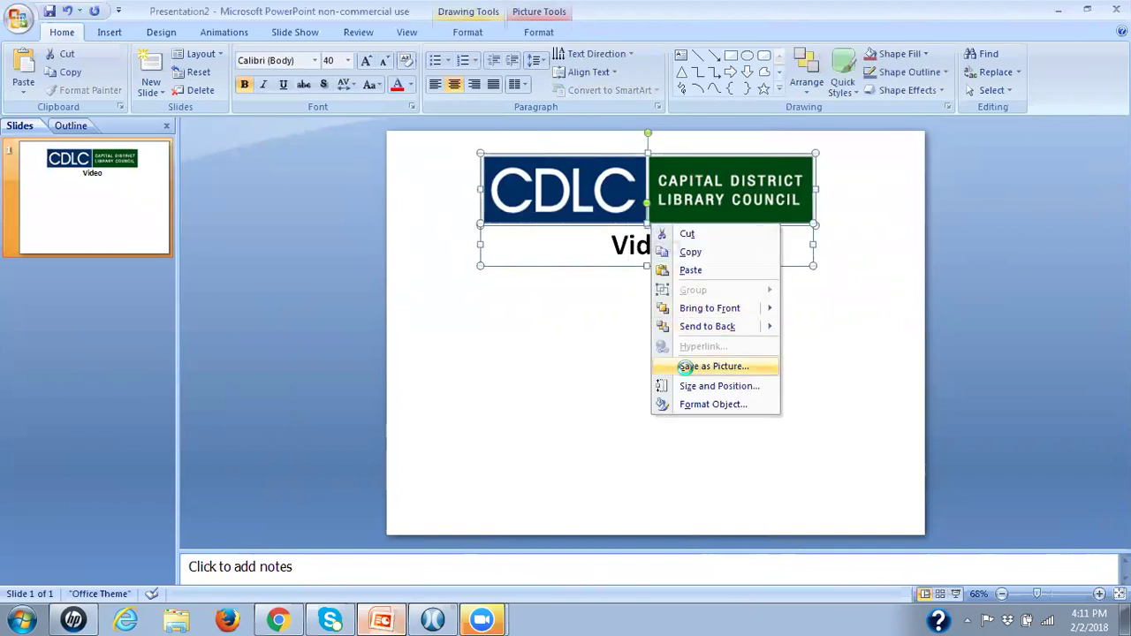
pyautogui.click(686, 368)
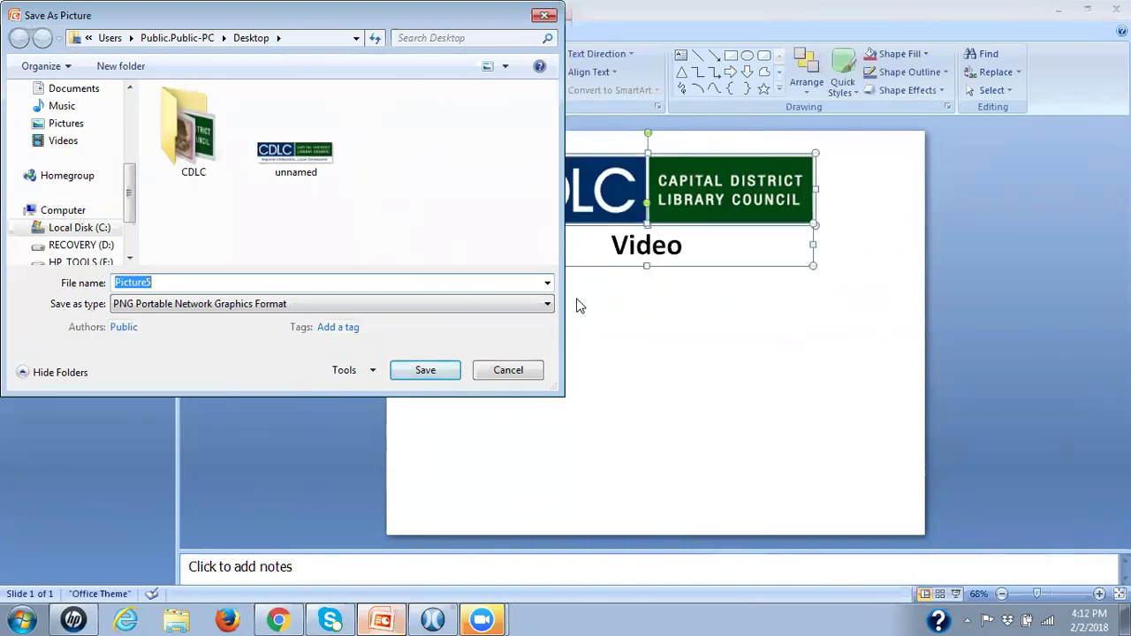
pyautogui.click(547, 304)
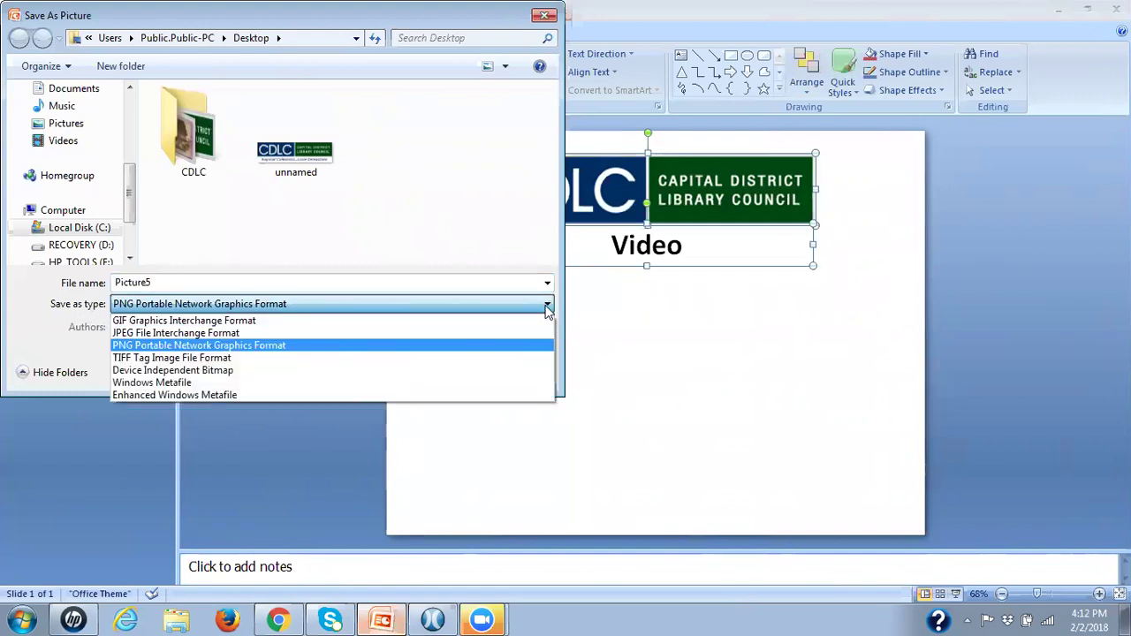
pyautogui.click(493, 333)
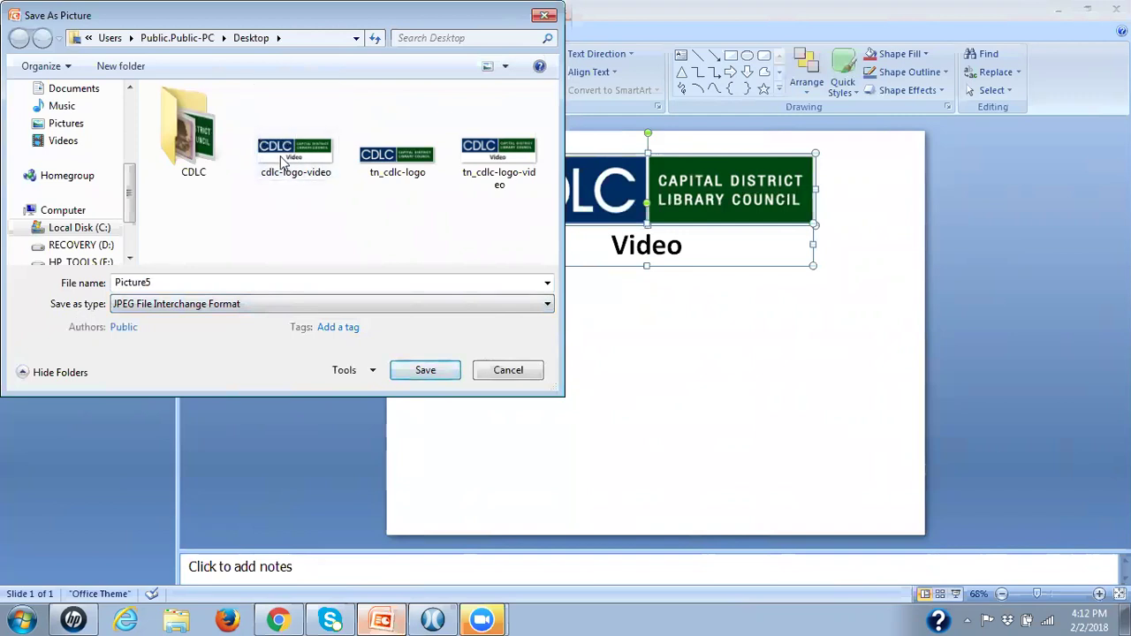
pyautogui.click(501, 370)
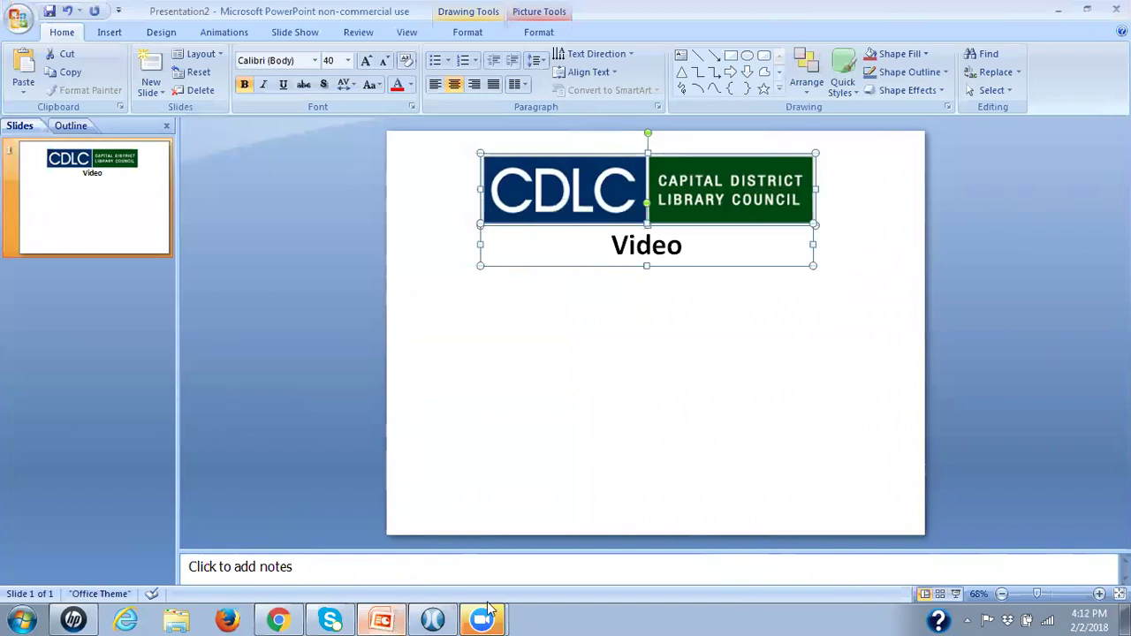
# - Switch to Easy Thumbnails, view the original image of cdlc-logo-video, and close the program
pyautogui.hotkey('alt', 'Tab')
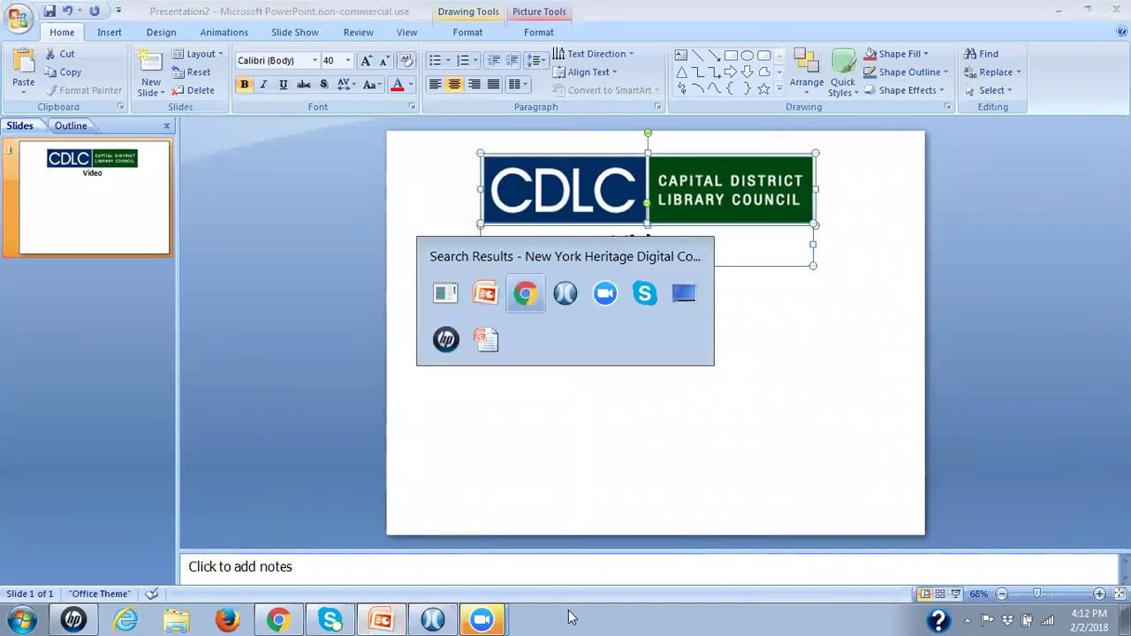
pyautogui.hotkey('alt', 'Tab')
pyautogui.hotkey('alt', 'Tab')
pyautogui.hotkey('alt', 'Tab')
pyautogui.hotkey('alt', 'Tab')
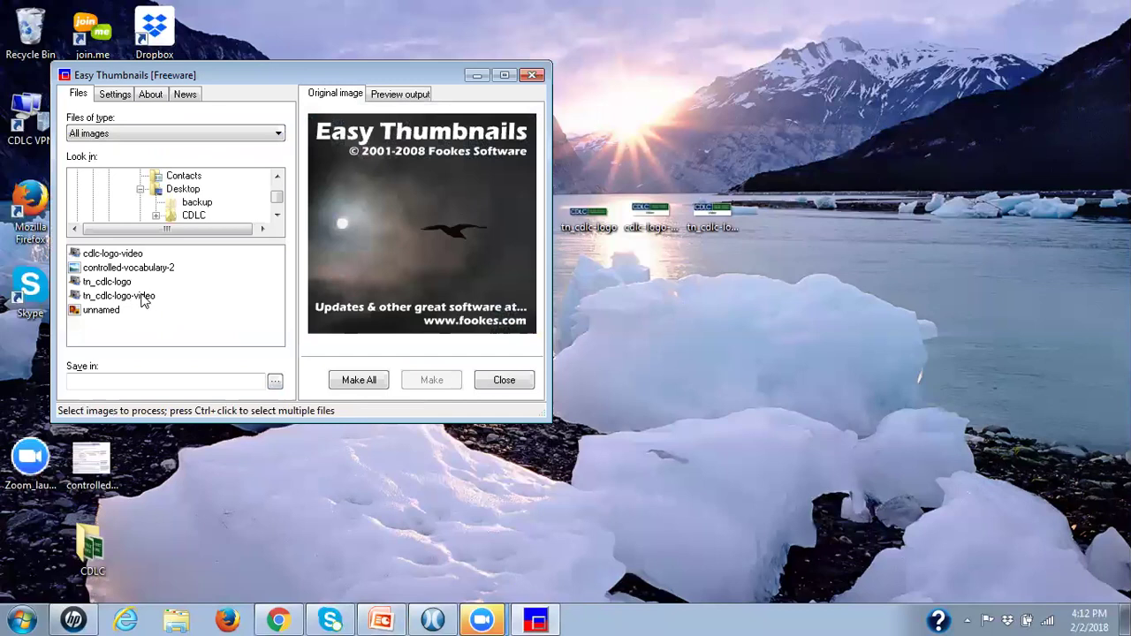
pyautogui.click(104, 254)
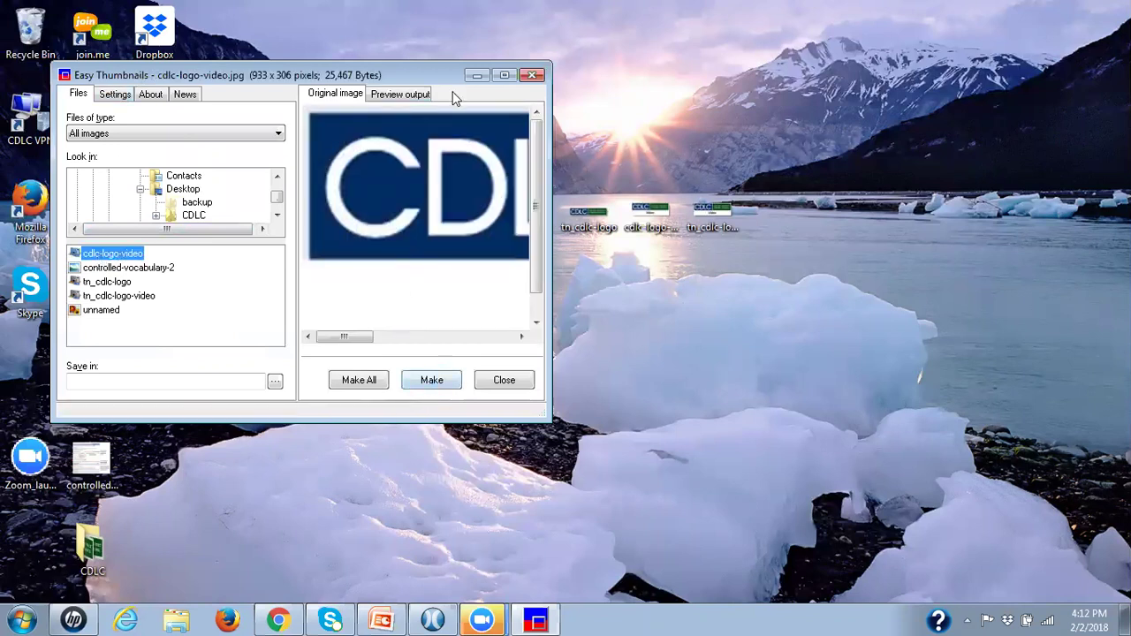
pyautogui.click(533, 75)
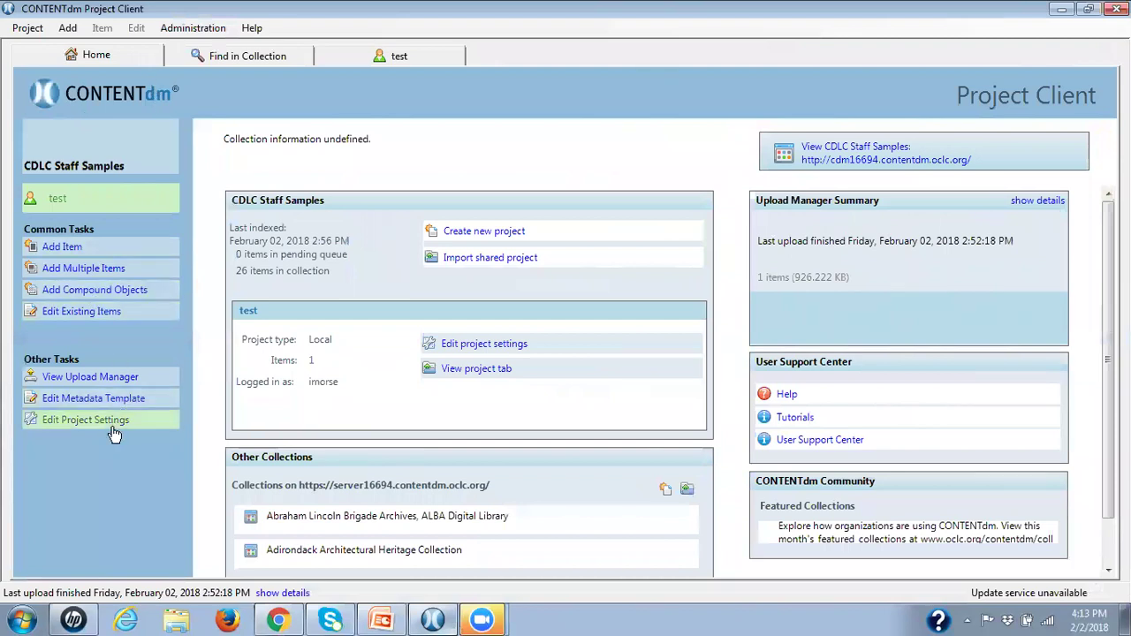
# - Try to add a thumbnail mapping to the test project for media type Video Files, extension .mp4, using the tn_cdlc-logo-video image
pyautogui.click(110, 428)
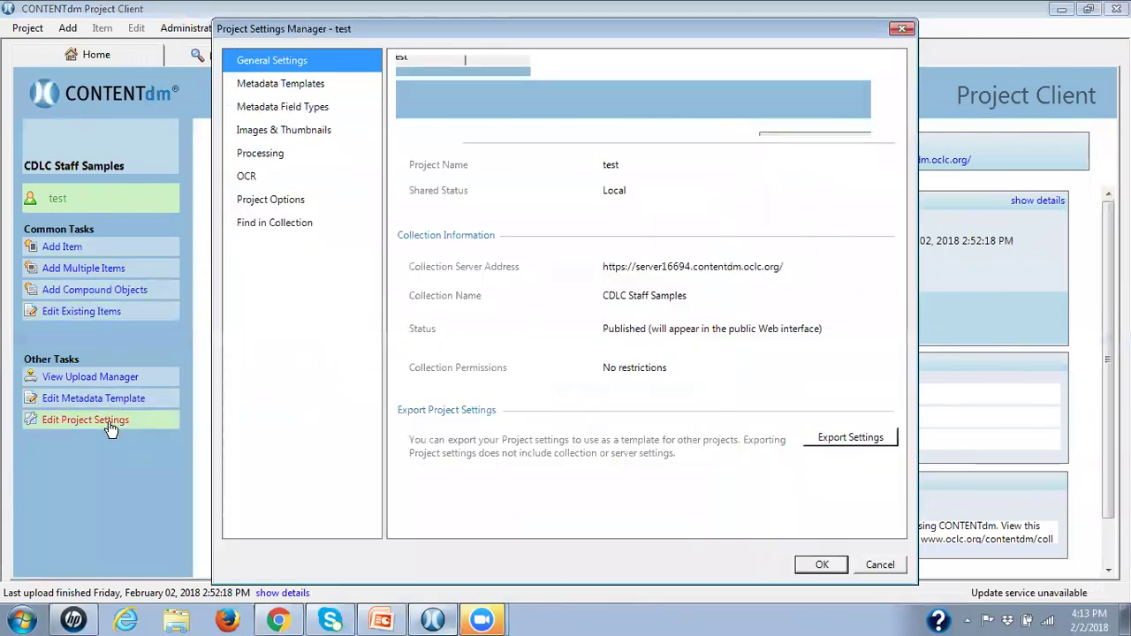
pyautogui.click(298, 130)
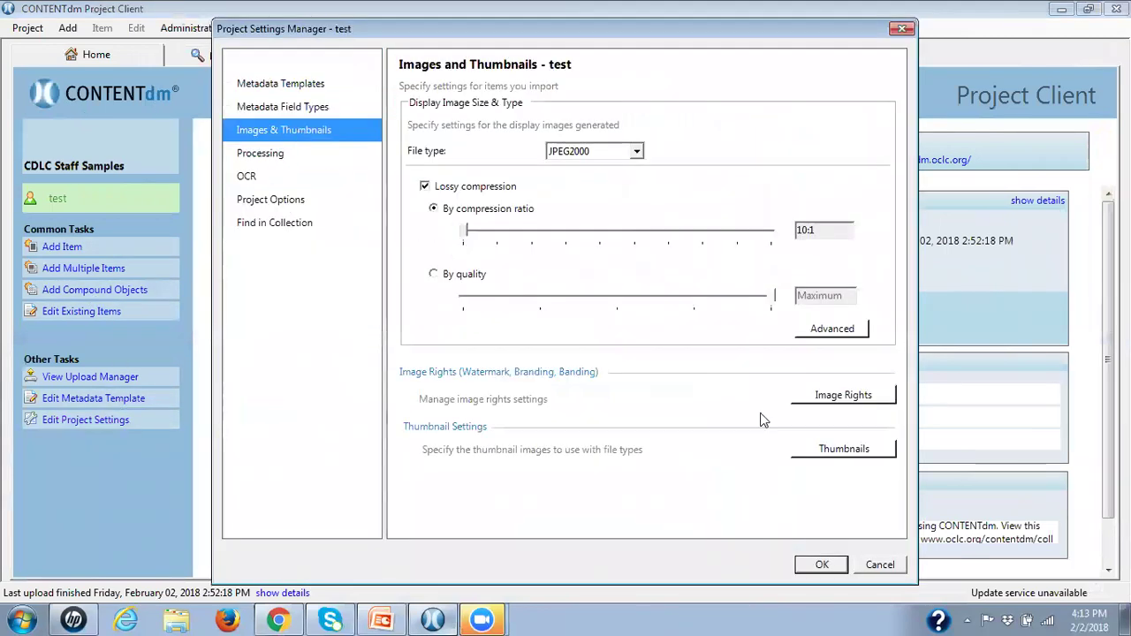
pyautogui.click(826, 452)
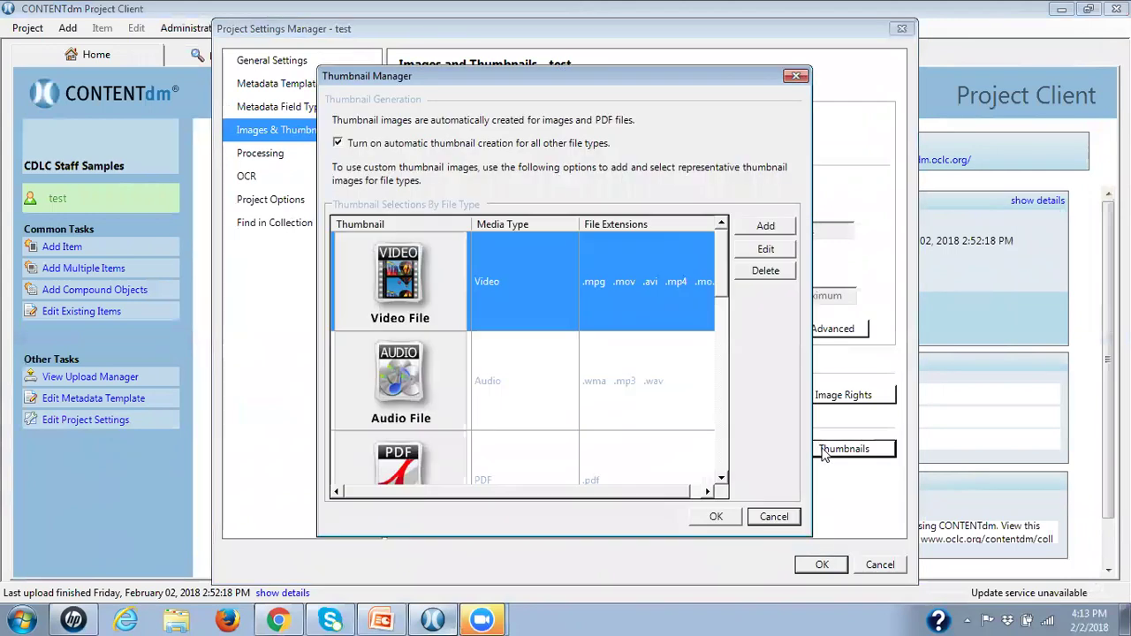
pyautogui.click(765, 228)
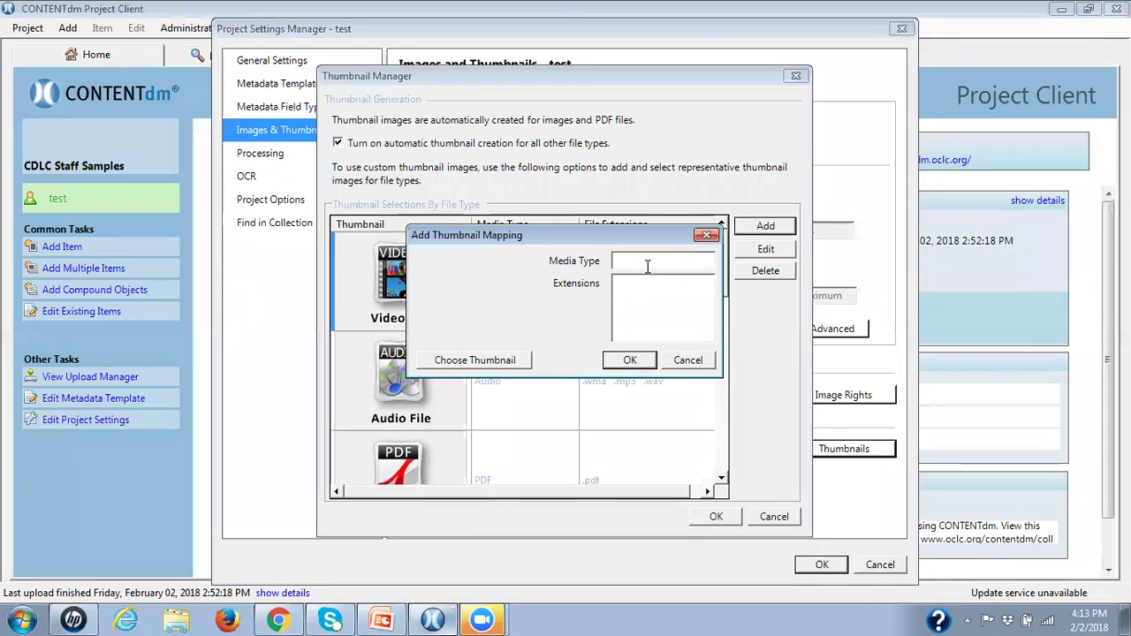
pyautogui.write('Video Files')
pyautogui.click(637, 282)
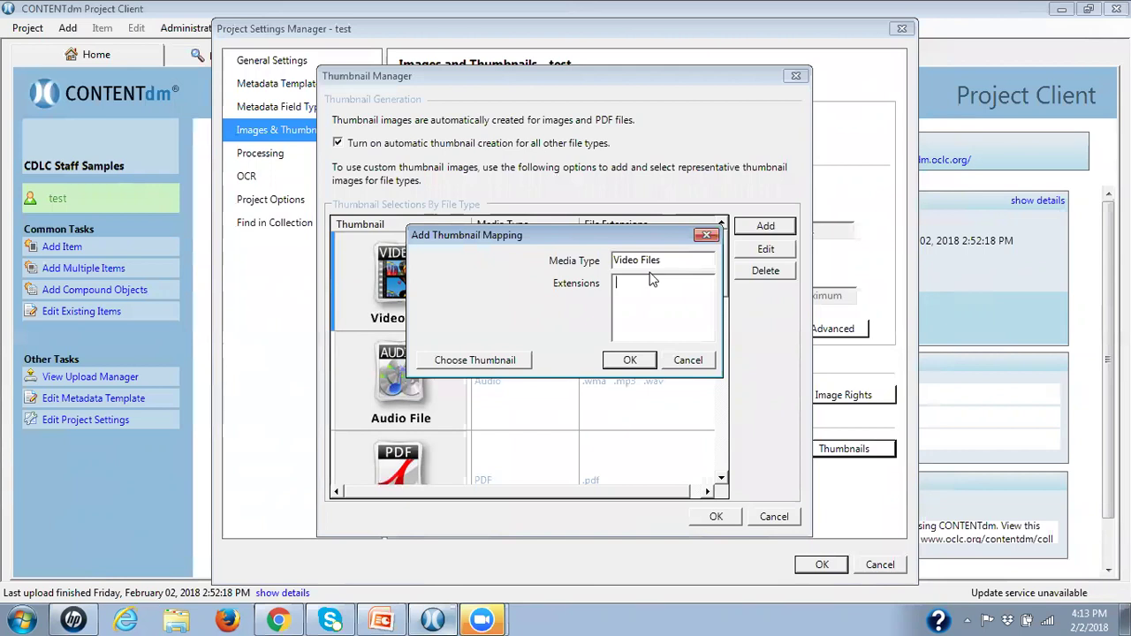
pyautogui.write('.mp4')
pyautogui.click(447, 360)
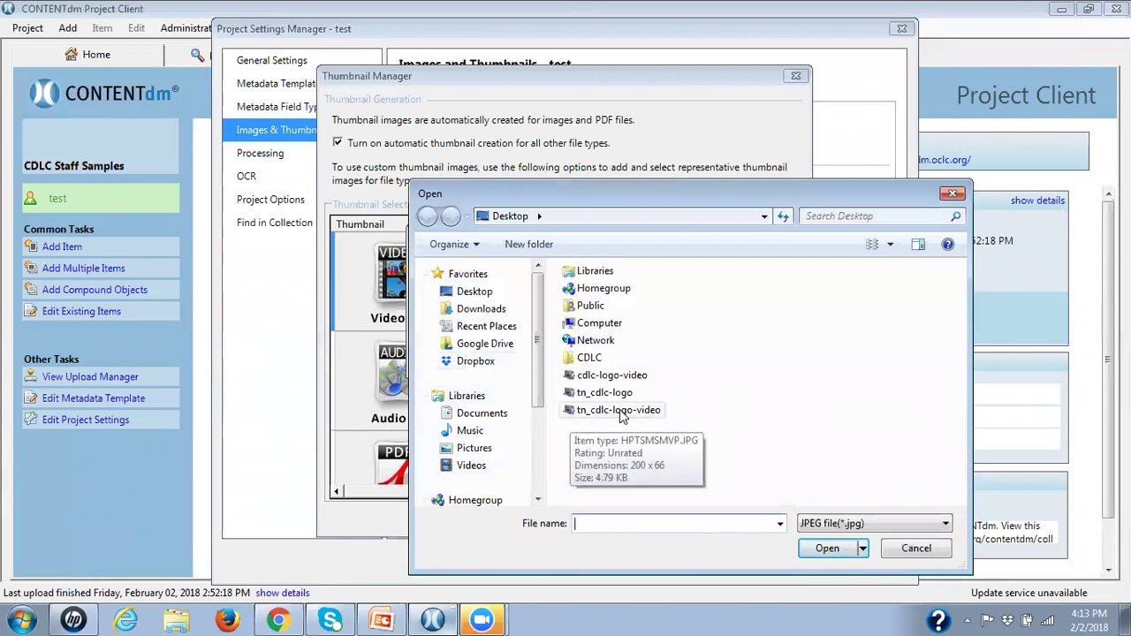
pyautogui.doubleClick(654, 412)
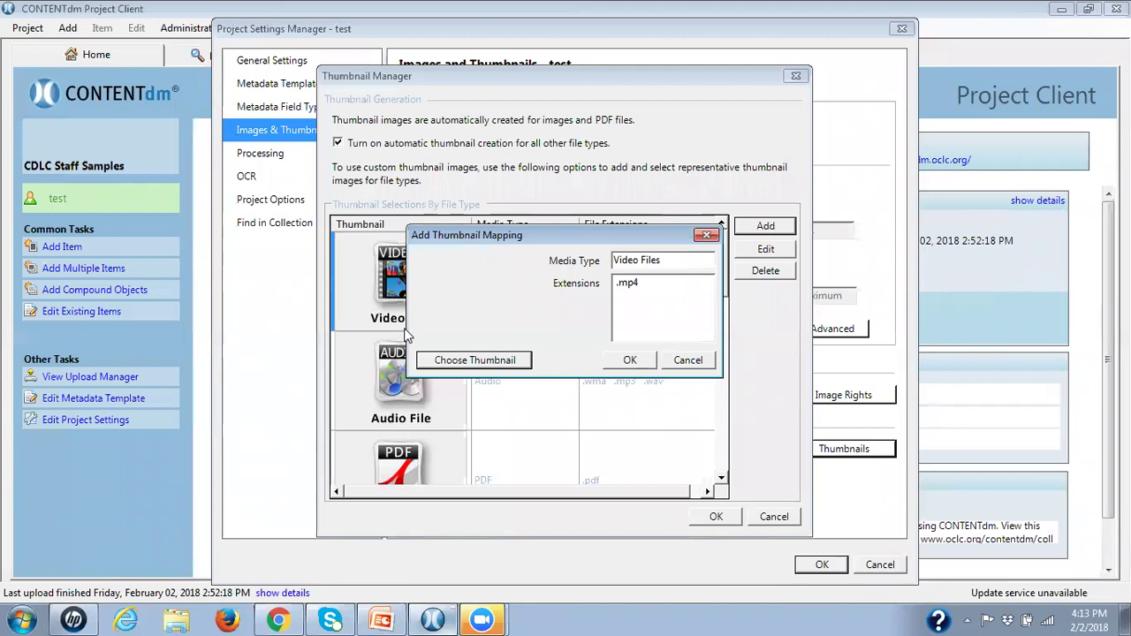
pyautogui.click(629, 359)
# - Review the thumbnail mappings list and discard the changes to the project settings
pyautogui.moveTo(722, 275); pyautogui.dragTo(730, 471)
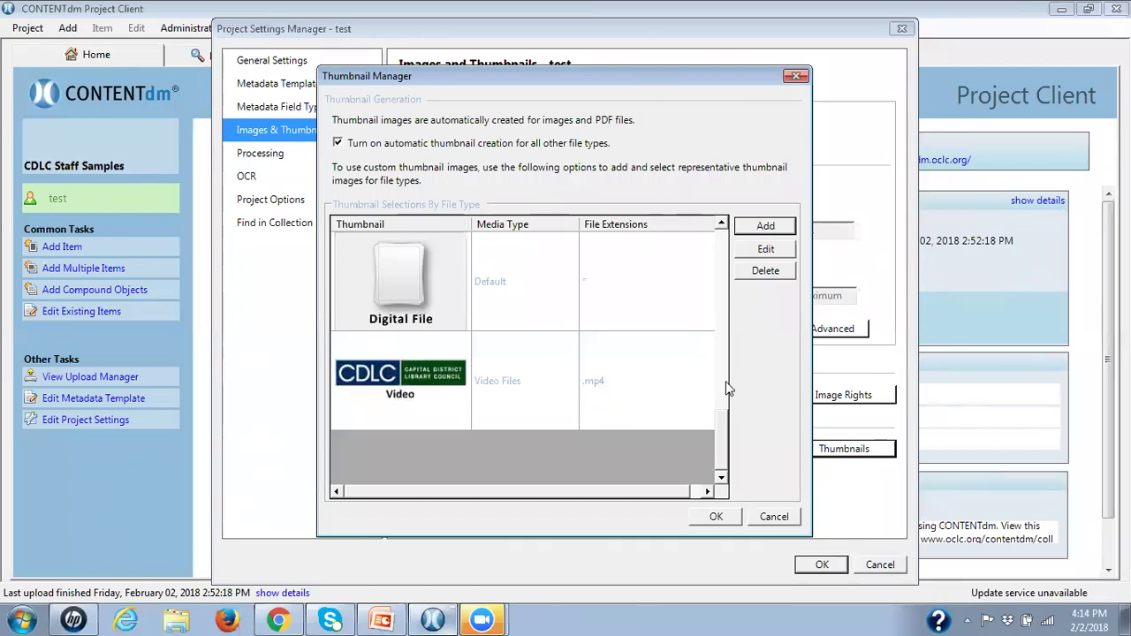
pyautogui.moveTo(720, 435); pyautogui.dragTo(723, 236)
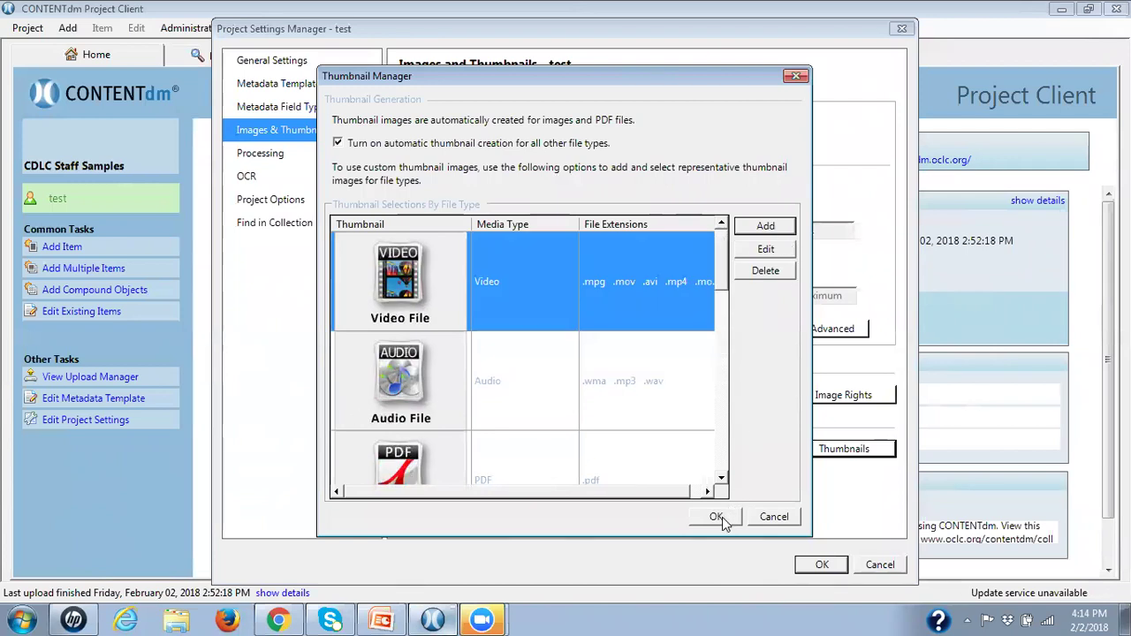
pyautogui.click(770, 521)
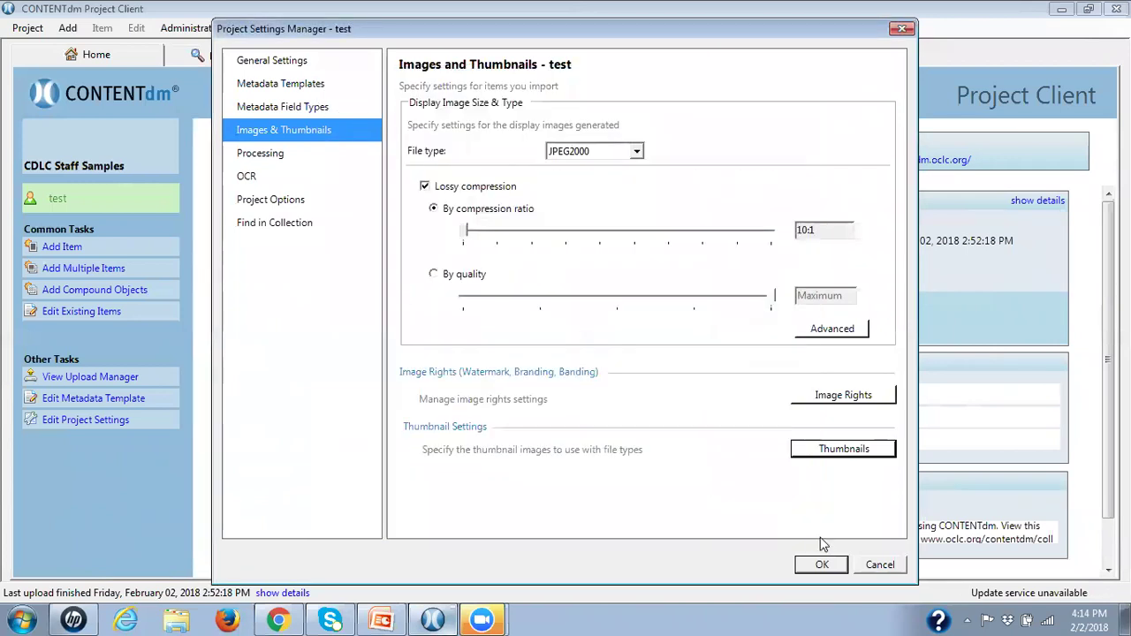
pyautogui.click(886, 567)
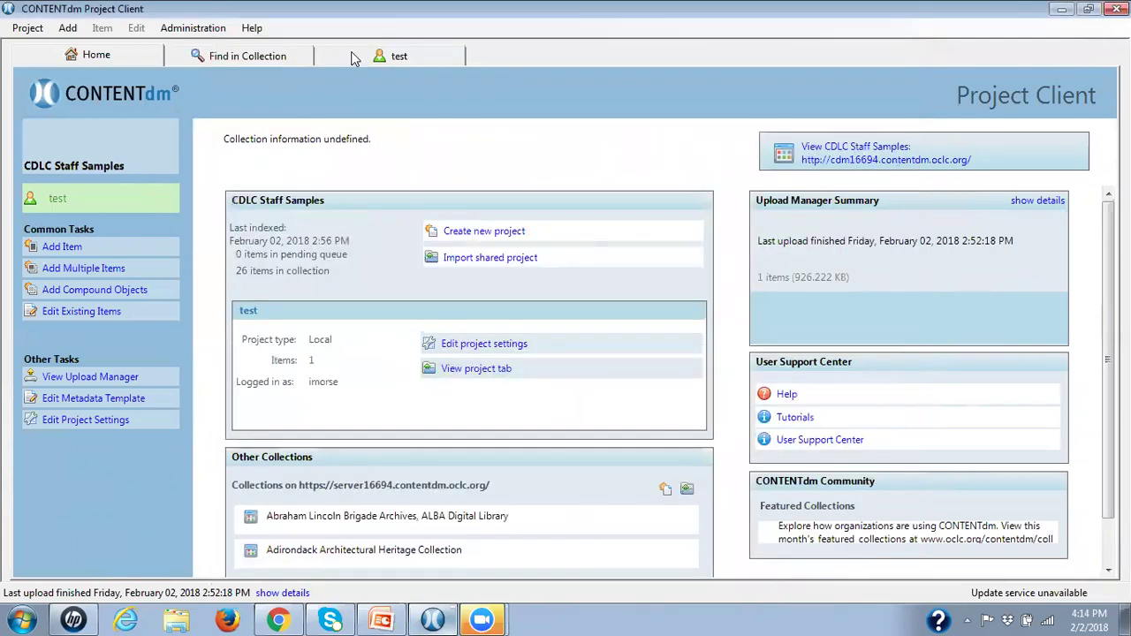
# - Replace the thumbnail of the Man on top of big tent item in the test project with the tn_cdlc-logo image
pyautogui.click(355, 57)
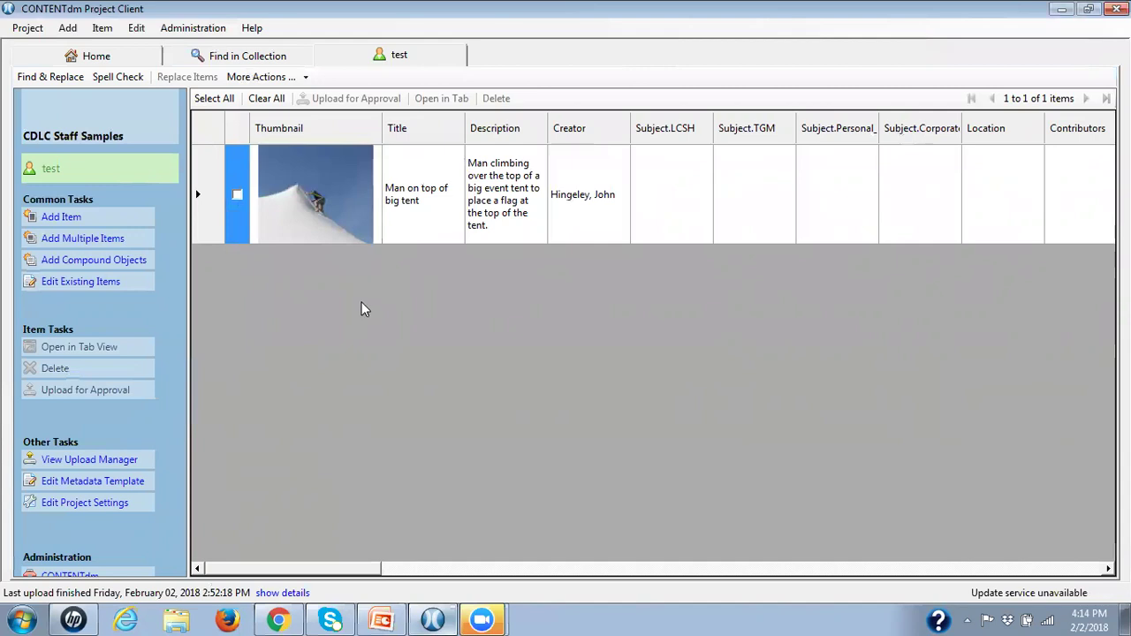
pyautogui.rightClick(315, 191)
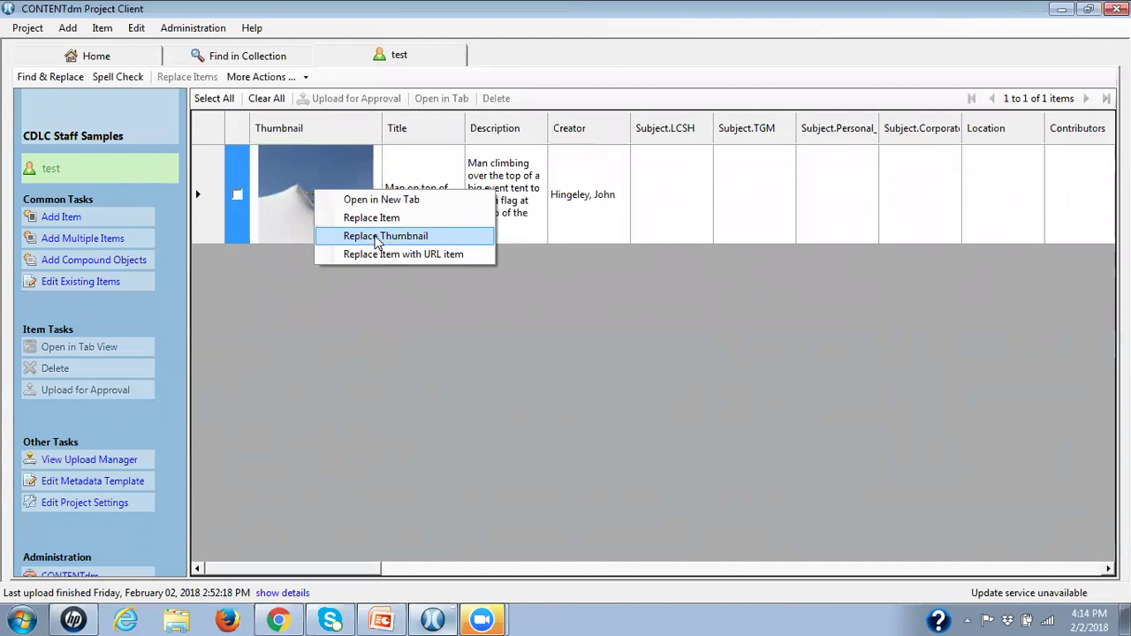
pyautogui.click(378, 236)
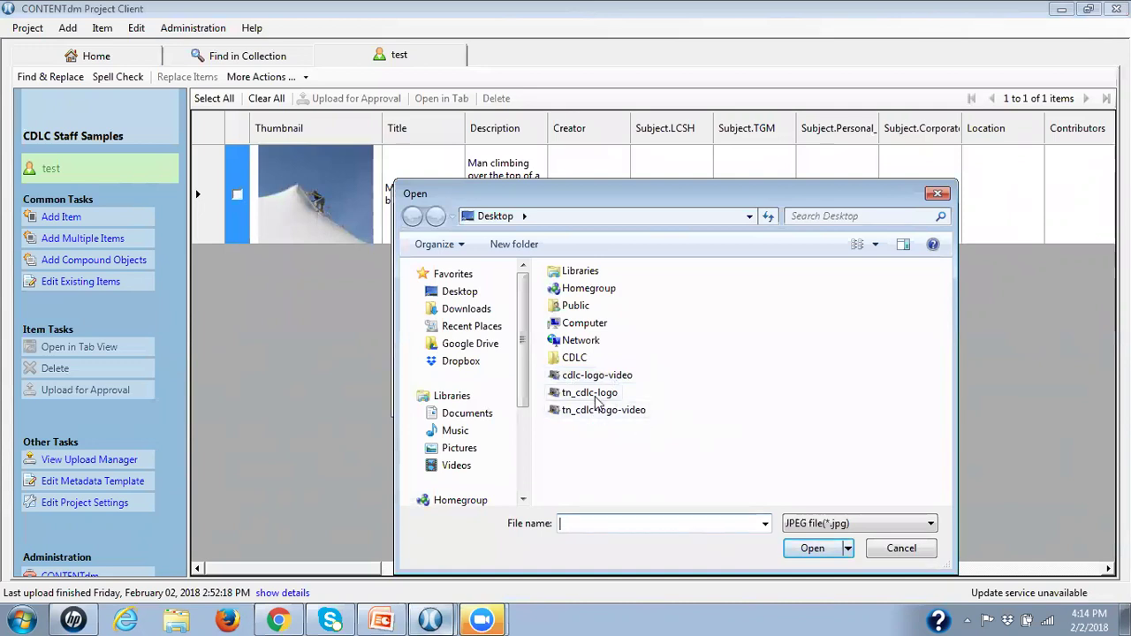
pyautogui.click(596, 398)
pyautogui.doubleClick(596, 399)
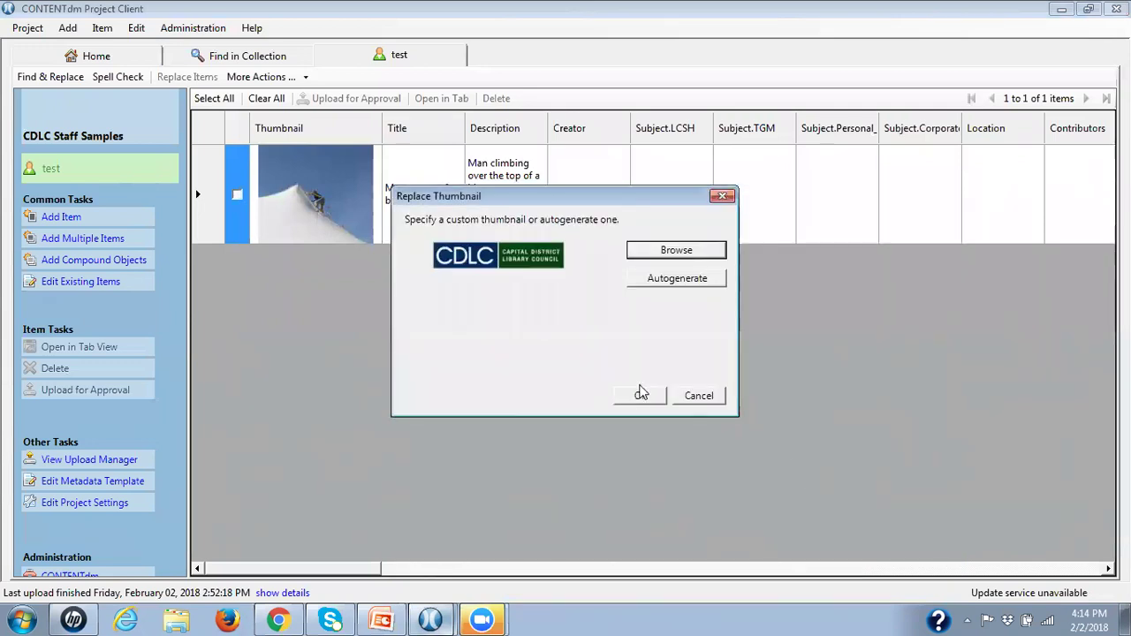
pyautogui.click(642, 393)
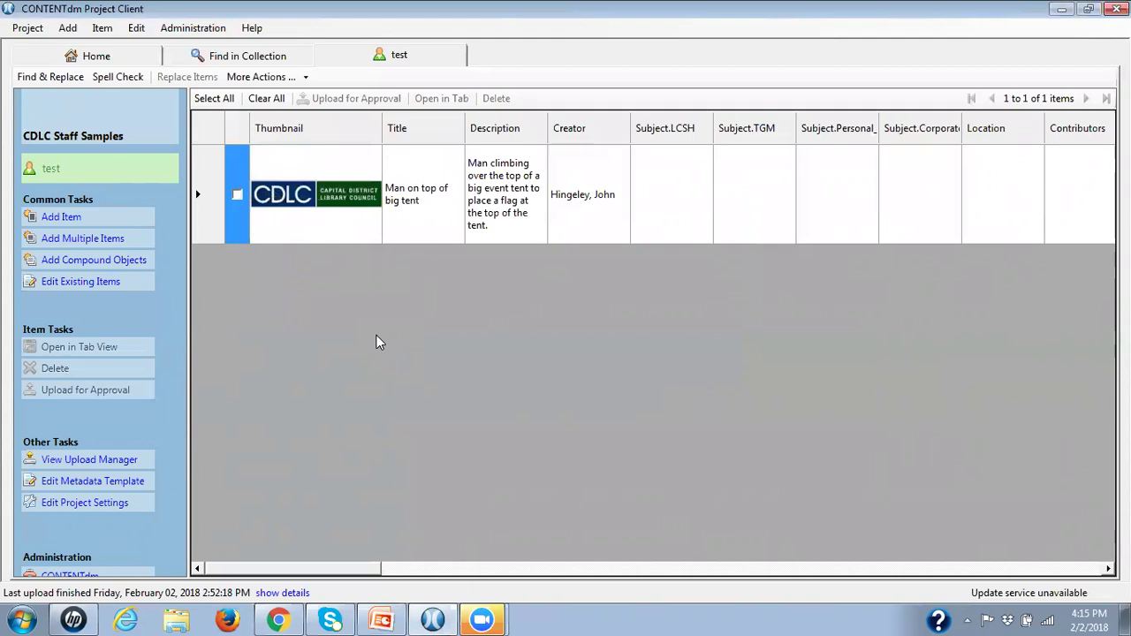
# - Switch to Chrome, open the Chihuly sculpture in Atlanta Botanic Garden item from the New York Heritage results, and view its image and description
pyautogui.hotkey('alt', 'Tab')
pyautogui.press('Tab')
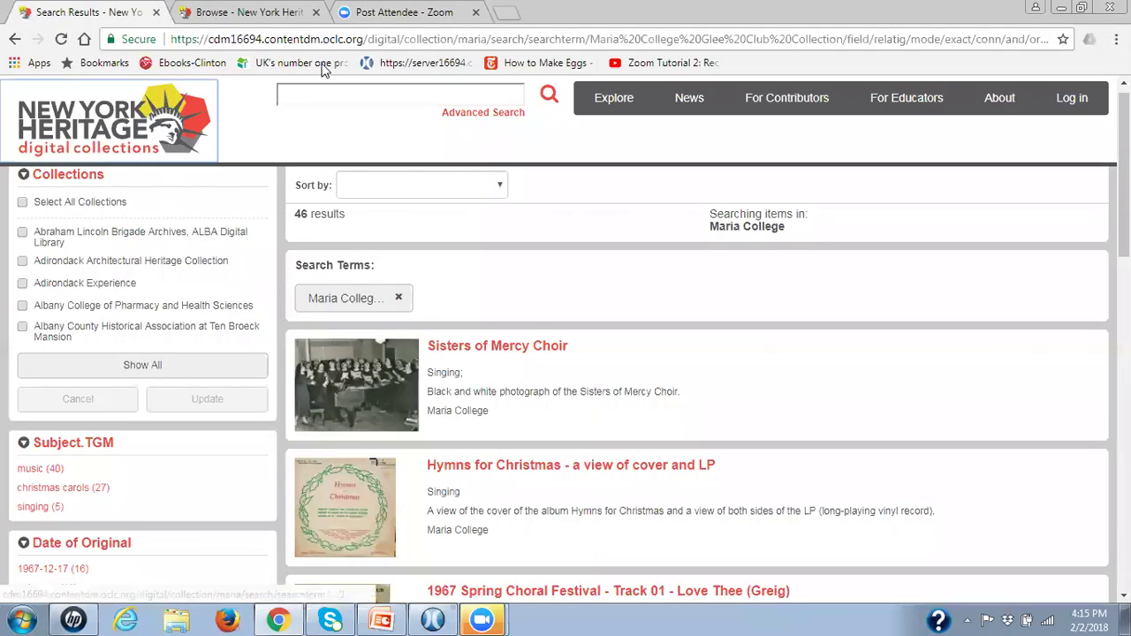
pyautogui.click(256, 13)
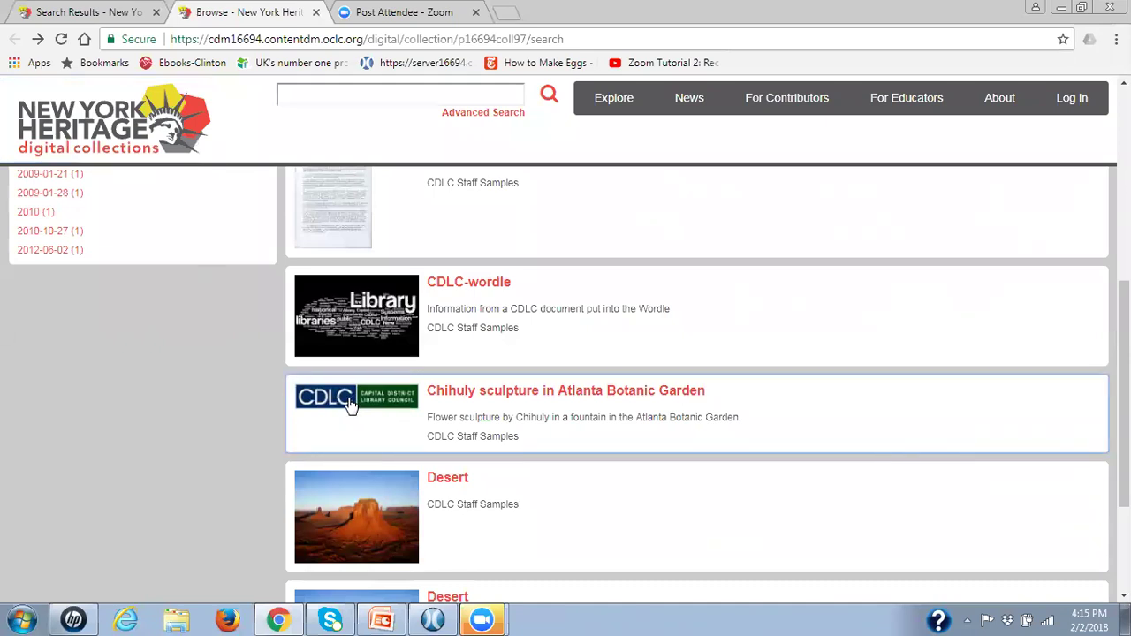
pyautogui.click(351, 403)
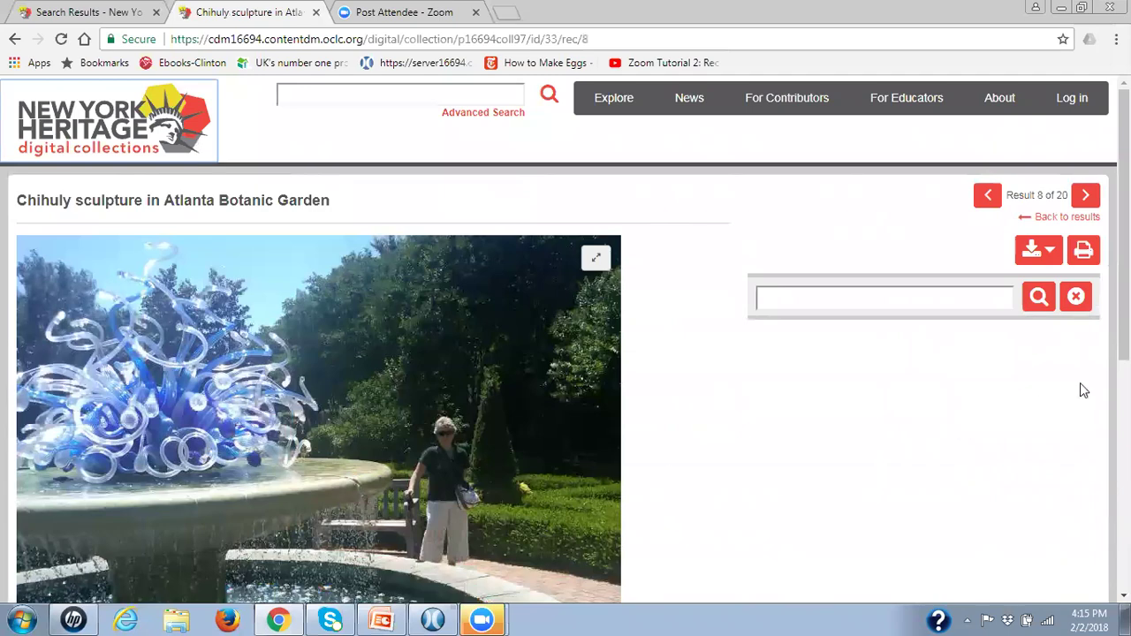
pyautogui.scroll(-3, 1124, 265)
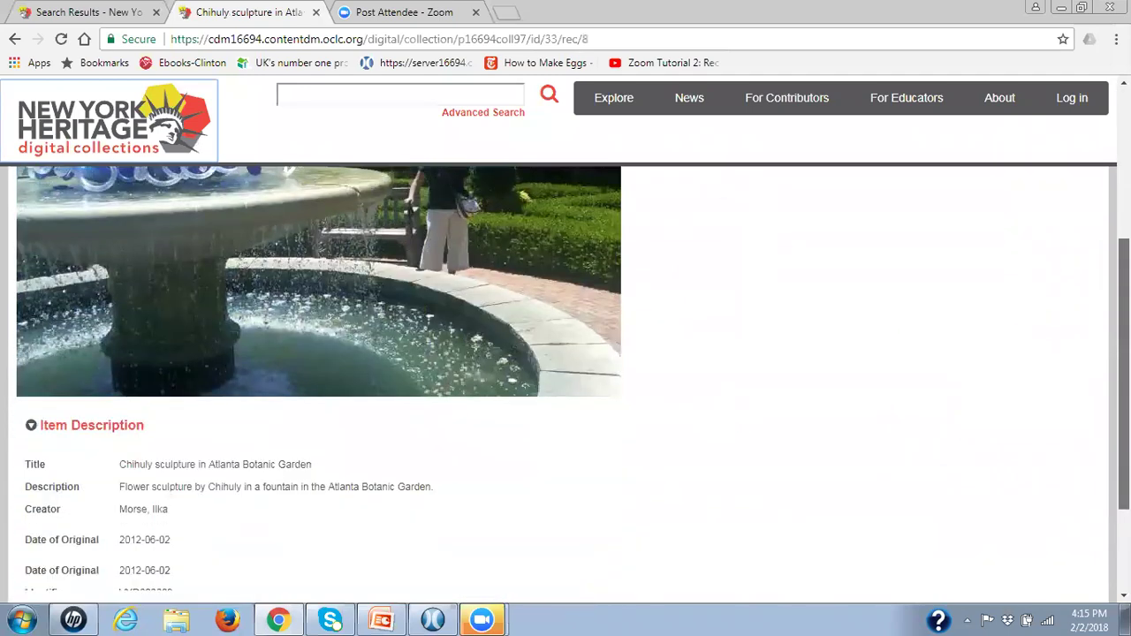
pyautogui.scroll(3, 1086, 303)
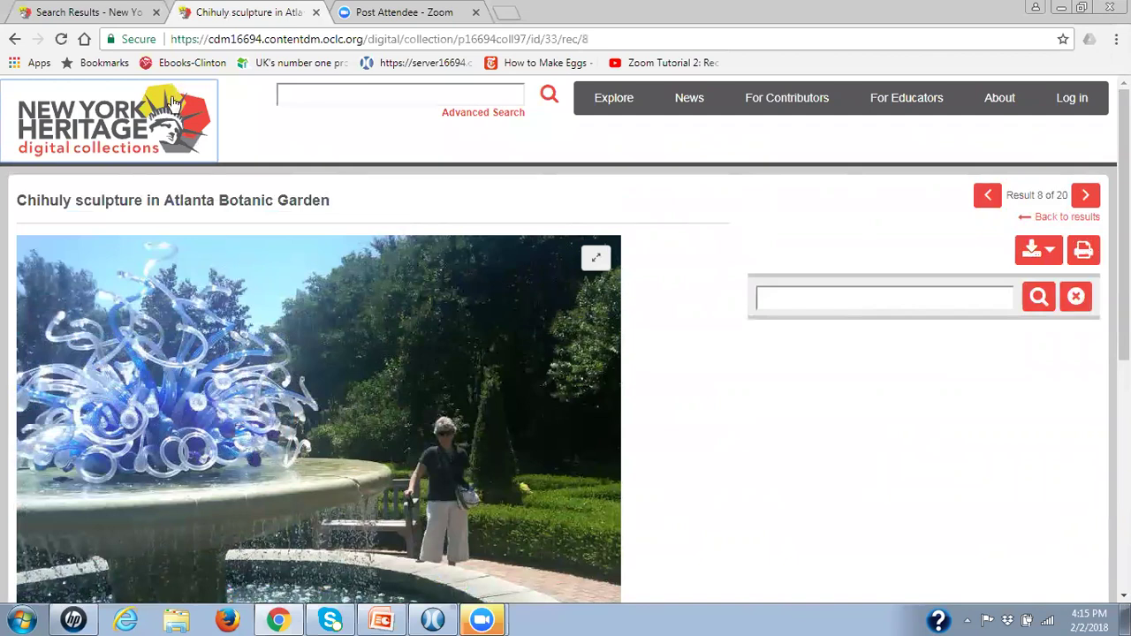
# - Switch back to CONTENTdm Project Client and add the first Second Annual meeting minutes document in the collection to the test project
pyautogui.hotkey('alt', 'Tab')
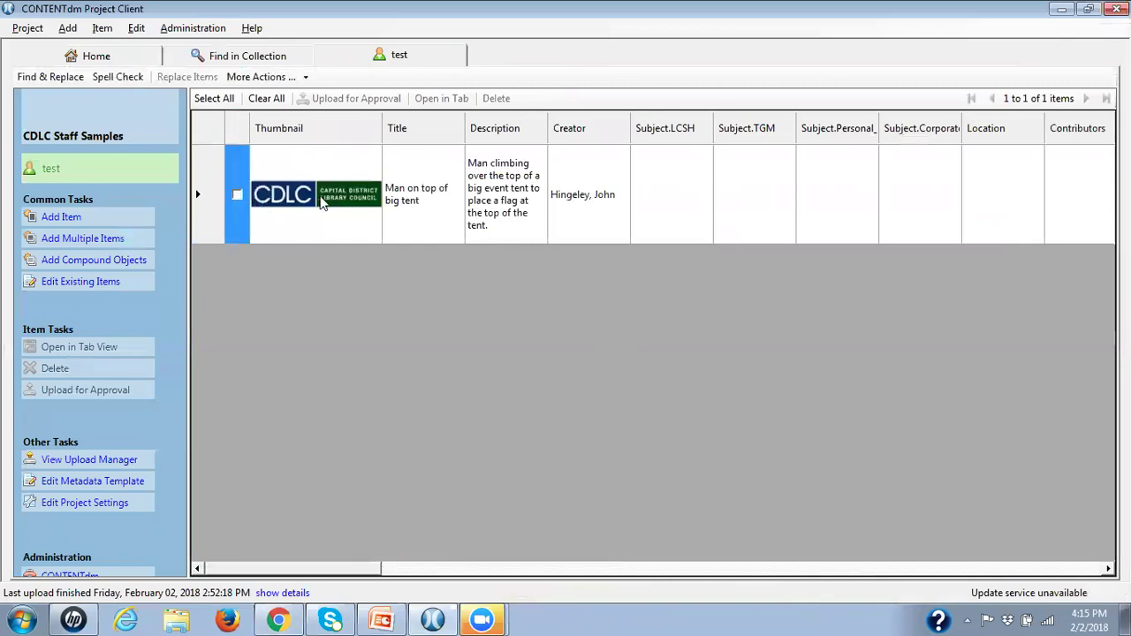
pyautogui.rightClick(333, 193)
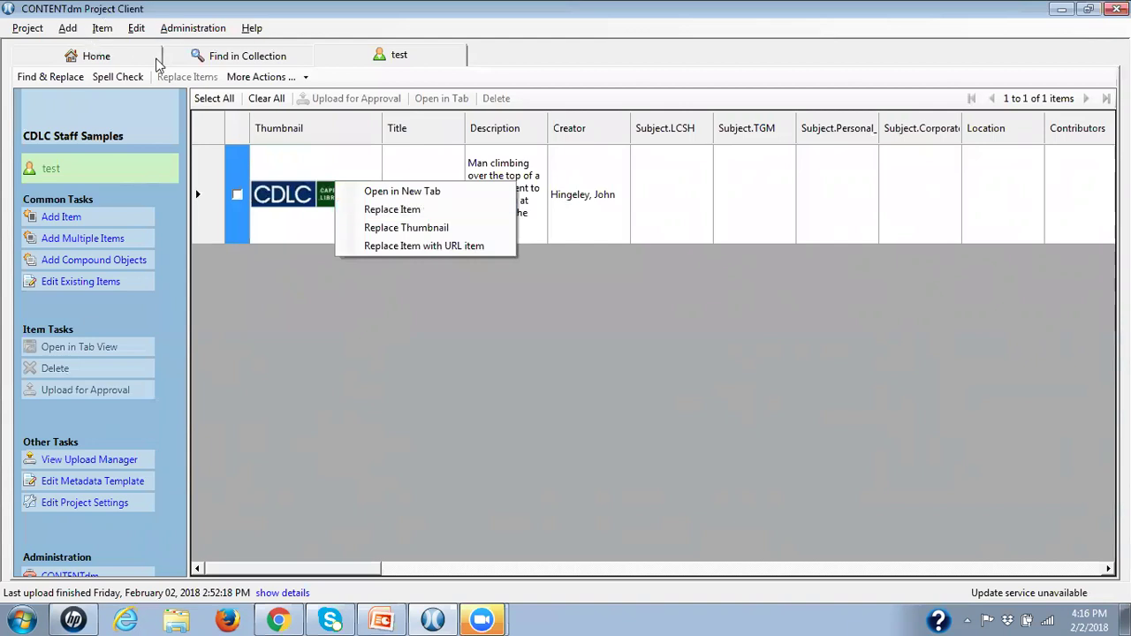
pyautogui.click(203, 55)
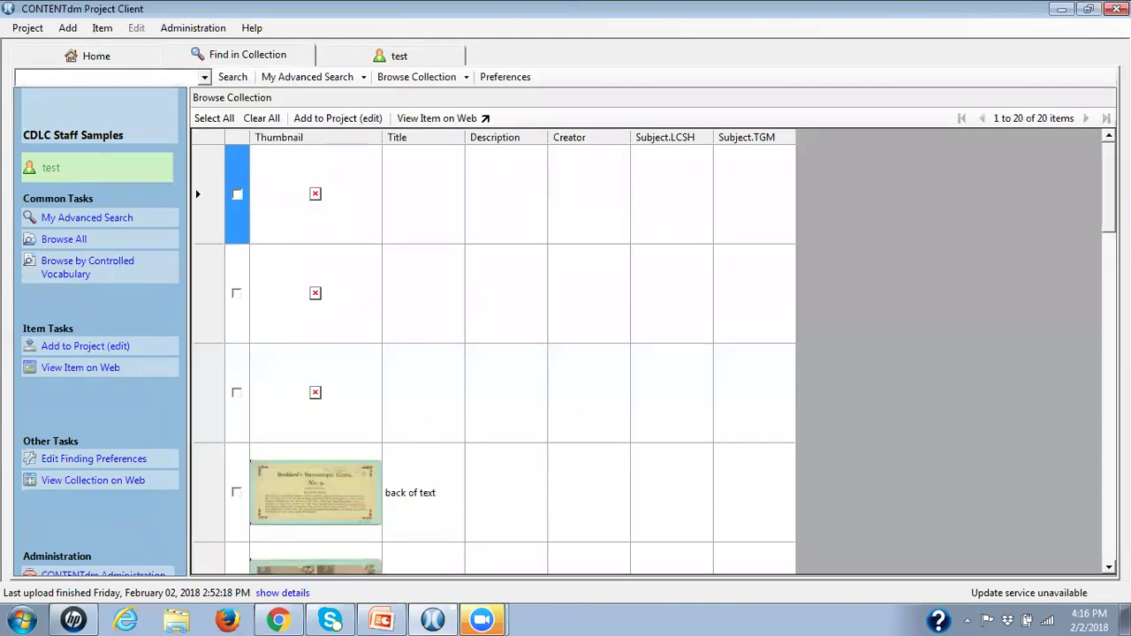
pyautogui.scroll(-1, 493, 353)
pyautogui.scroll(-5, 493, 393)
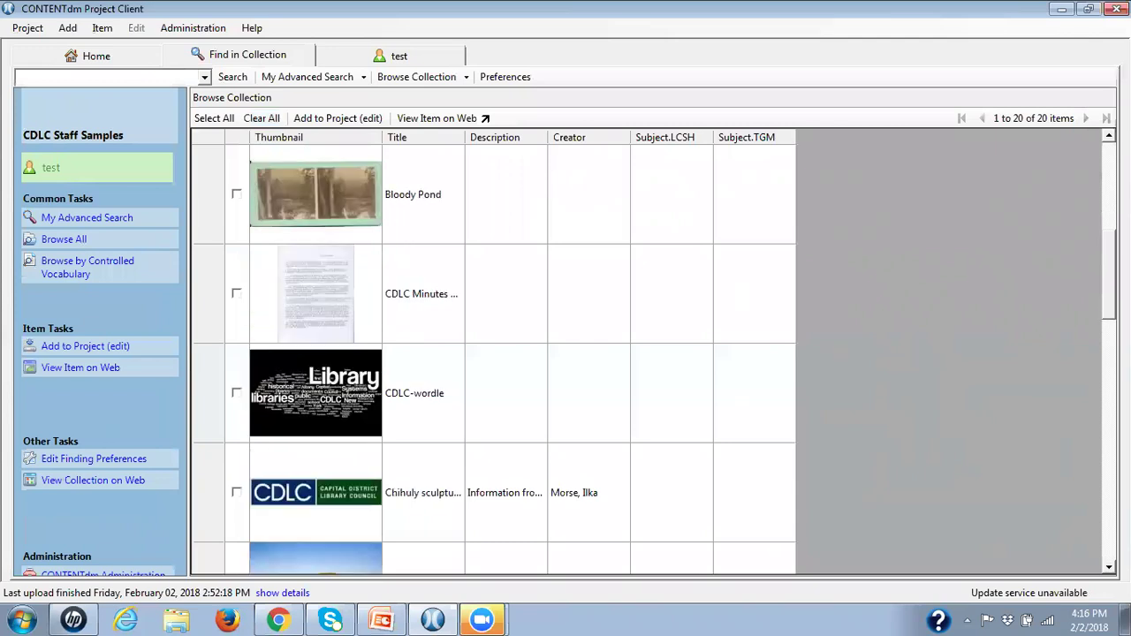
pyautogui.scroll(-2, 994, 519)
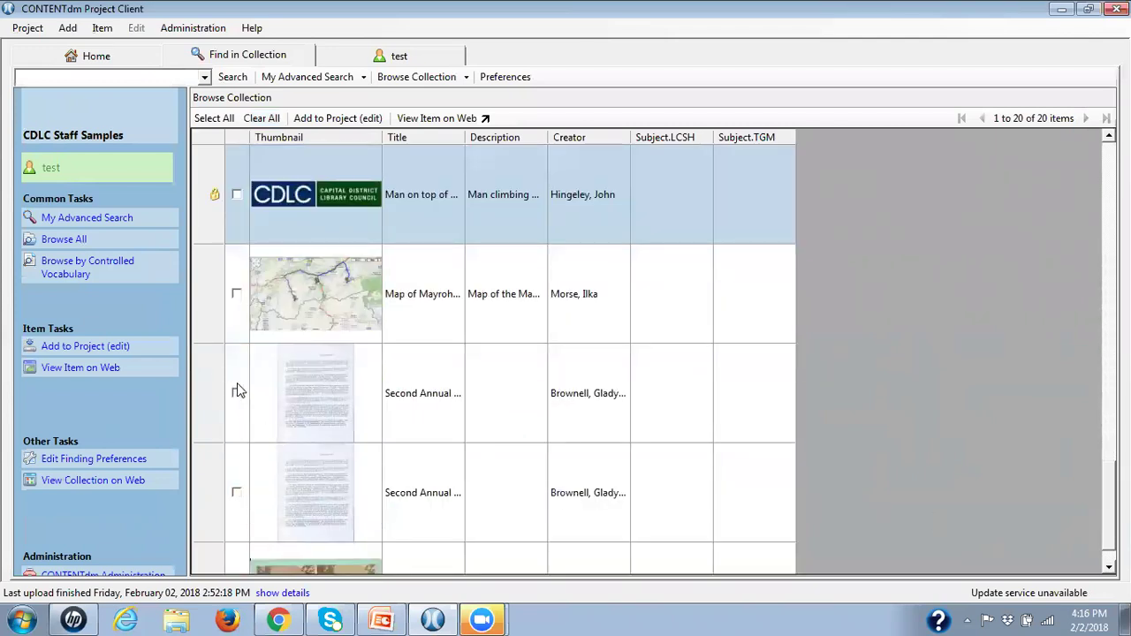
pyautogui.click(236, 391)
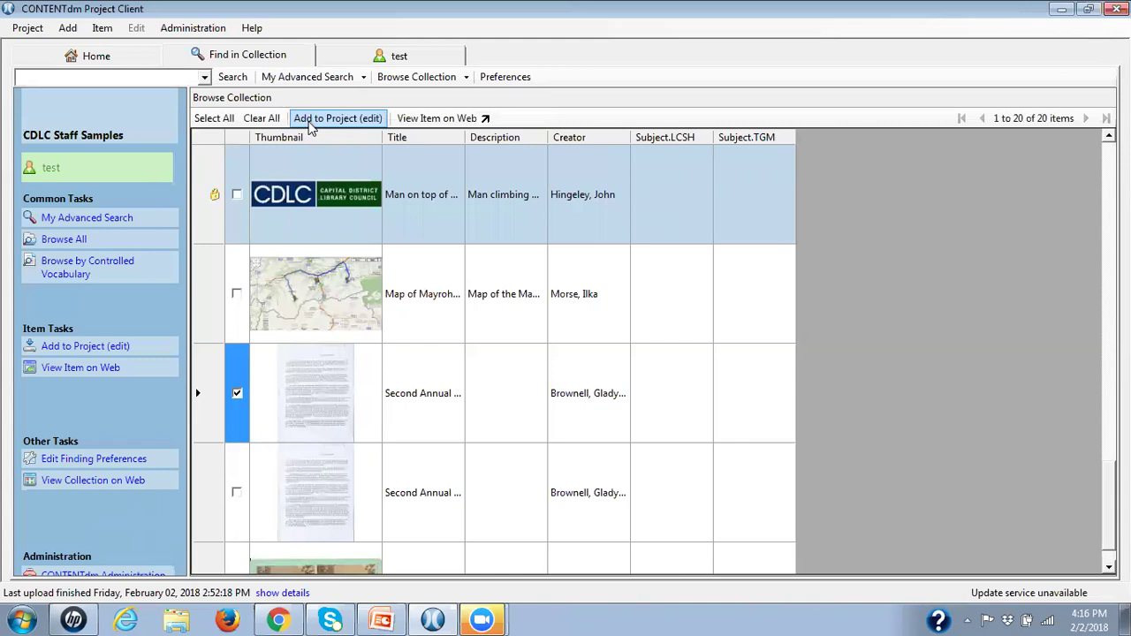
pyautogui.click(311, 120)
pyautogui.click(405, 60)
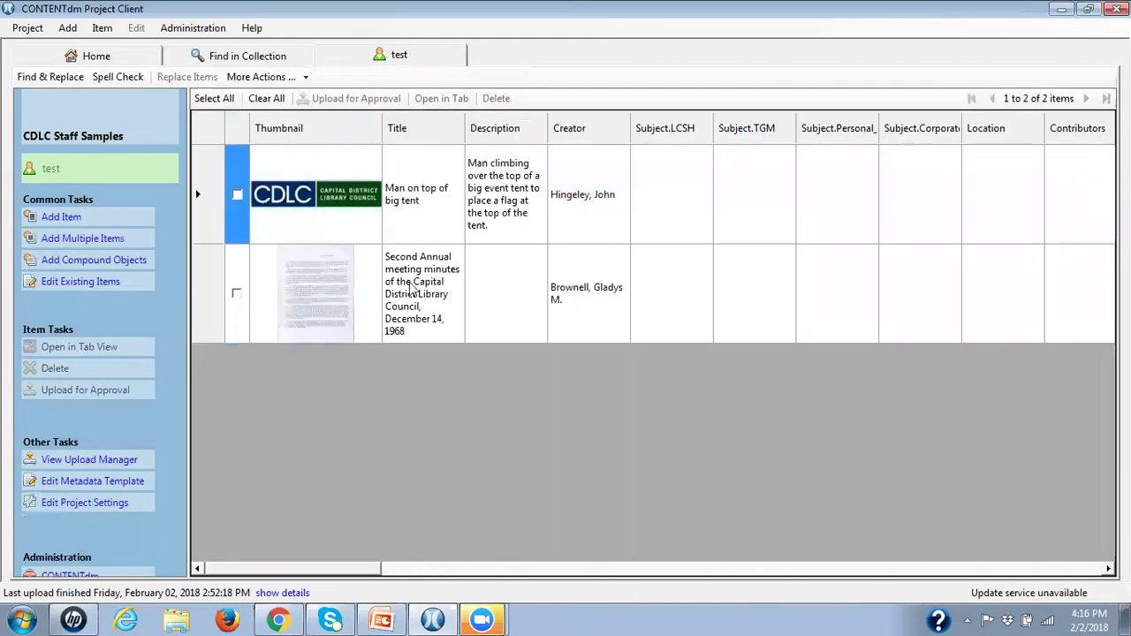
# - Open the Second Annual meeting minutes document from the test project and display its pages in spreadsheet view
pyautogui.doubleClick(328, 301)
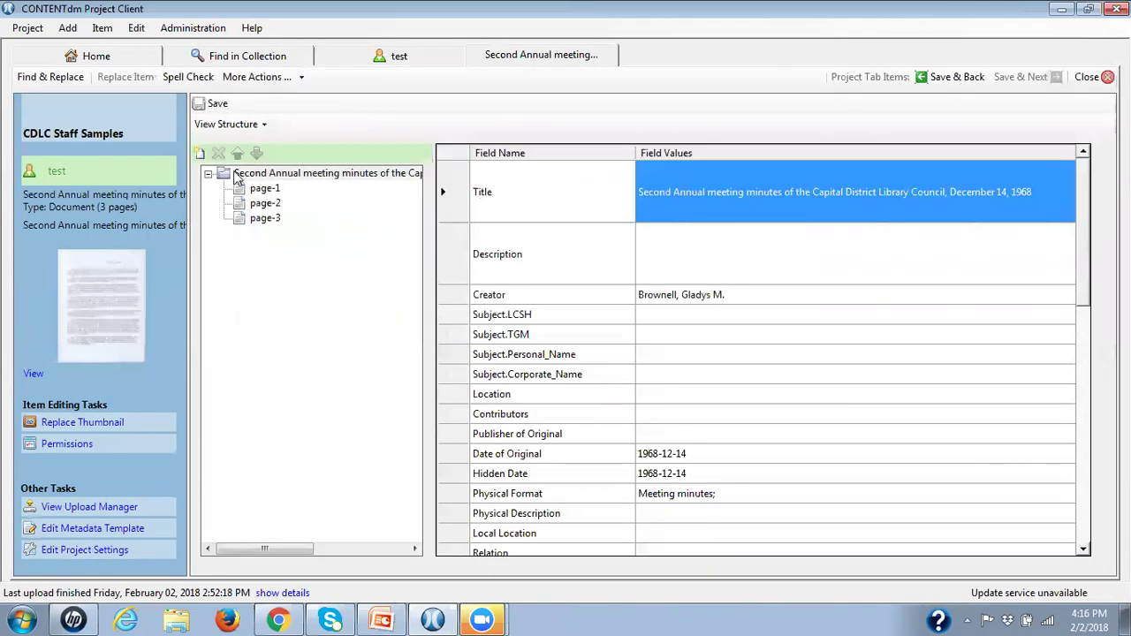
pyautogui.click(201, 125)
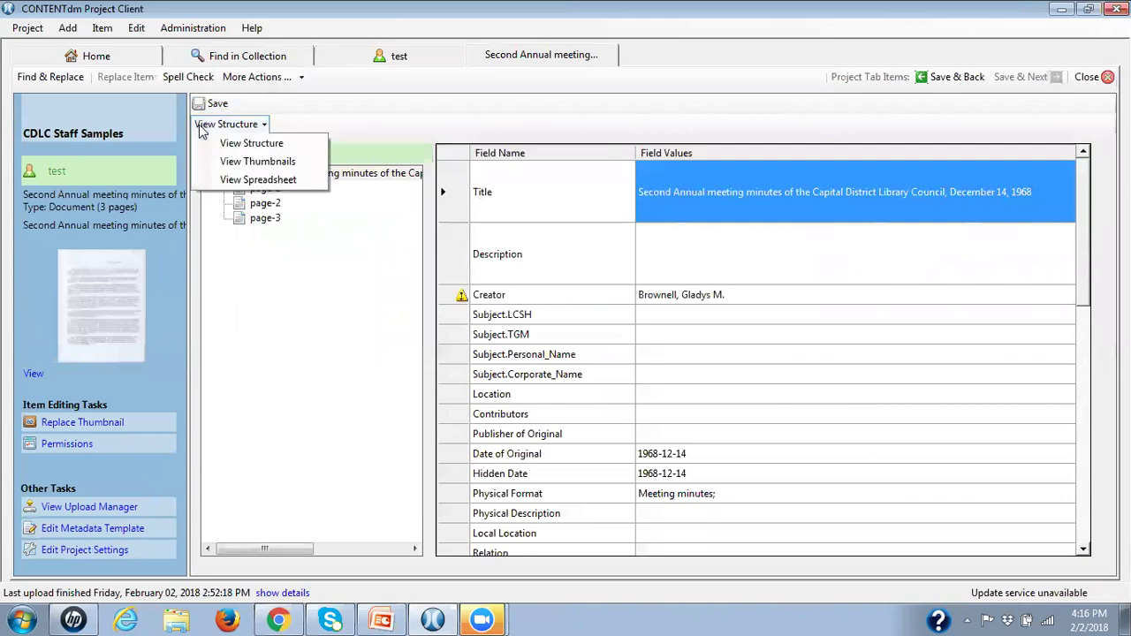
pyautogui.click(250, 141)
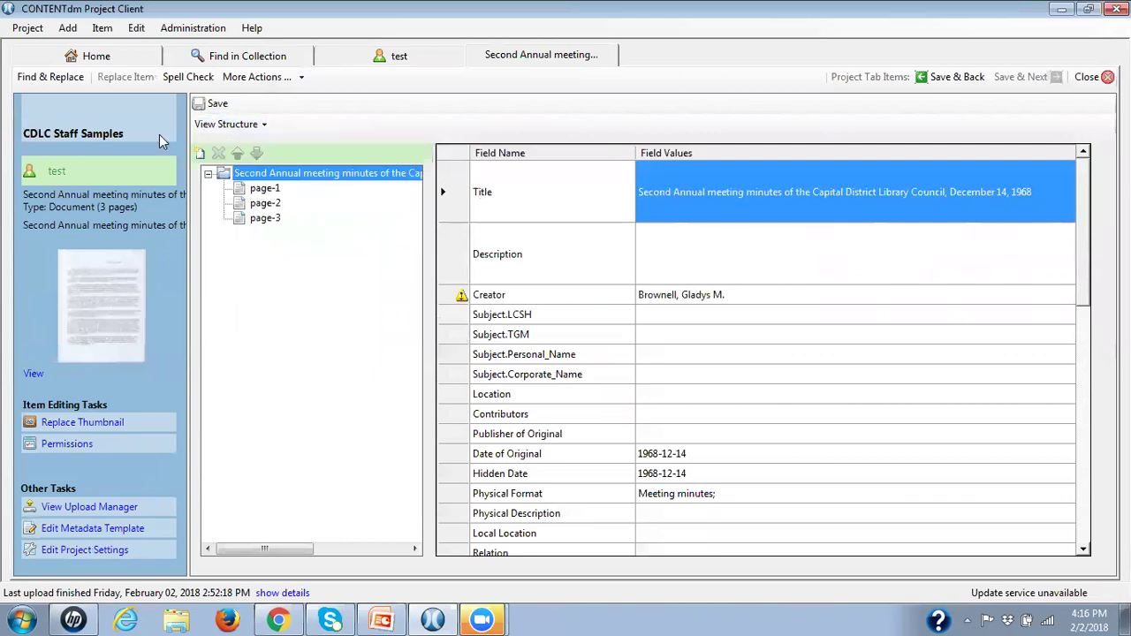
pyautogui.click(239, 124)
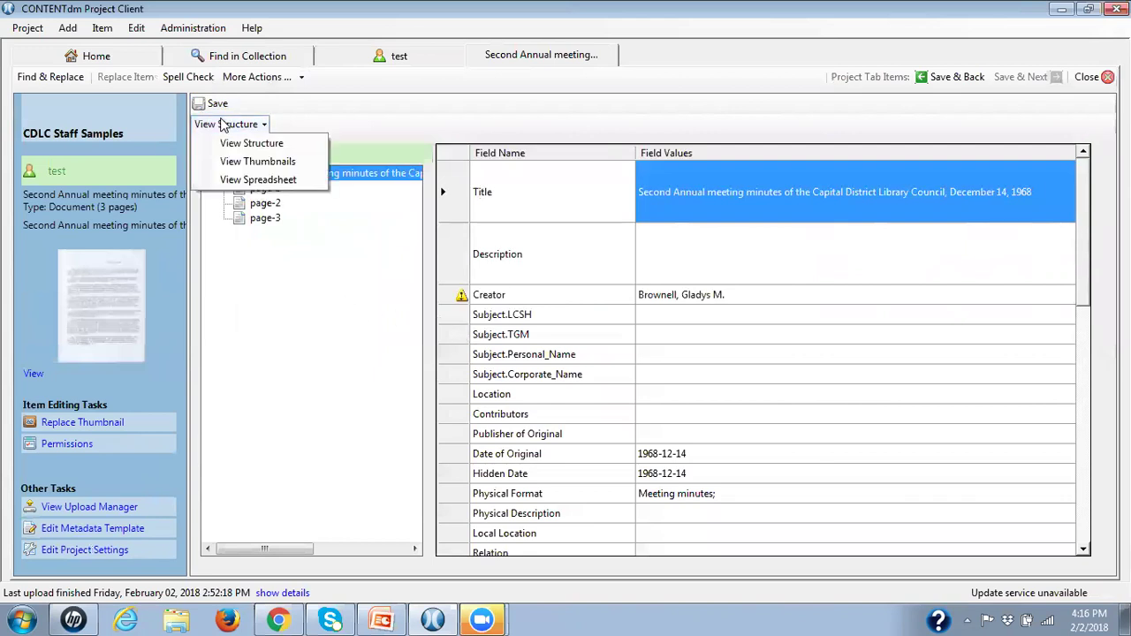
pyautogui.click(278, 180)
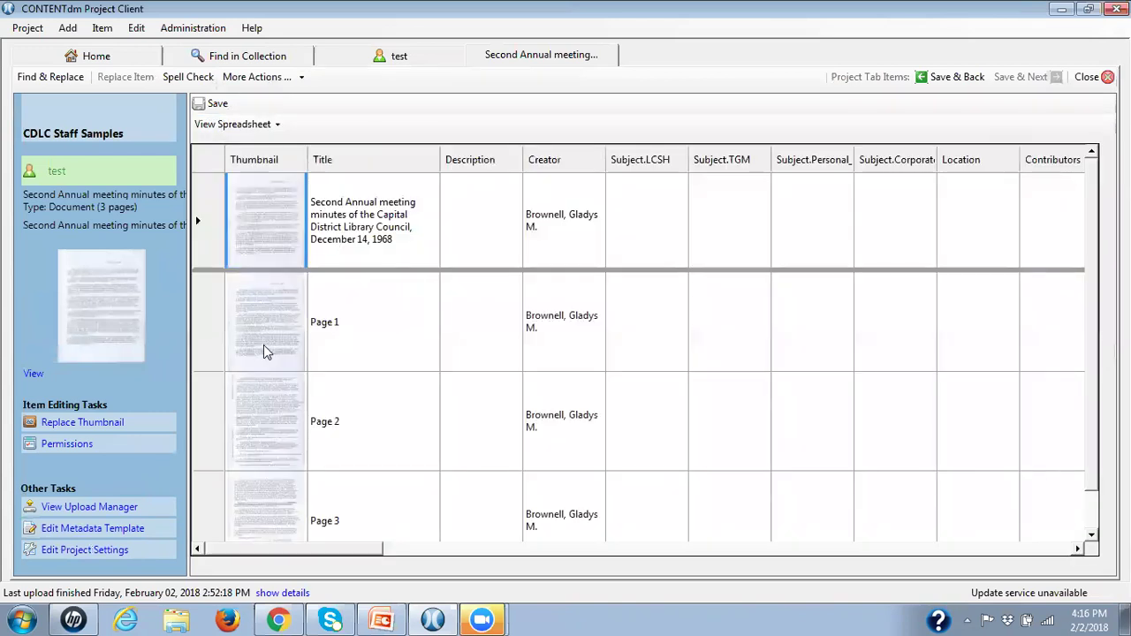
# - Examine the replacement options for the whole document and for Page 1, and look through the remaining metadata columns
pyautogui.rightClick(250, 226)
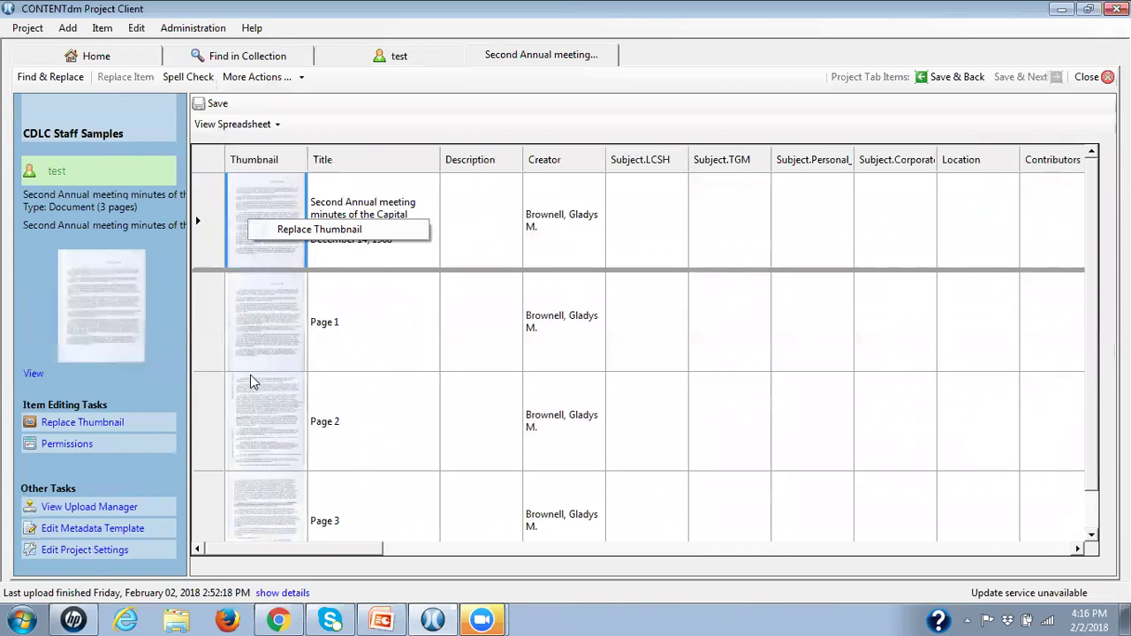
pyautogui.click(250, 330)
pyautogui.rightClick(253, 329)
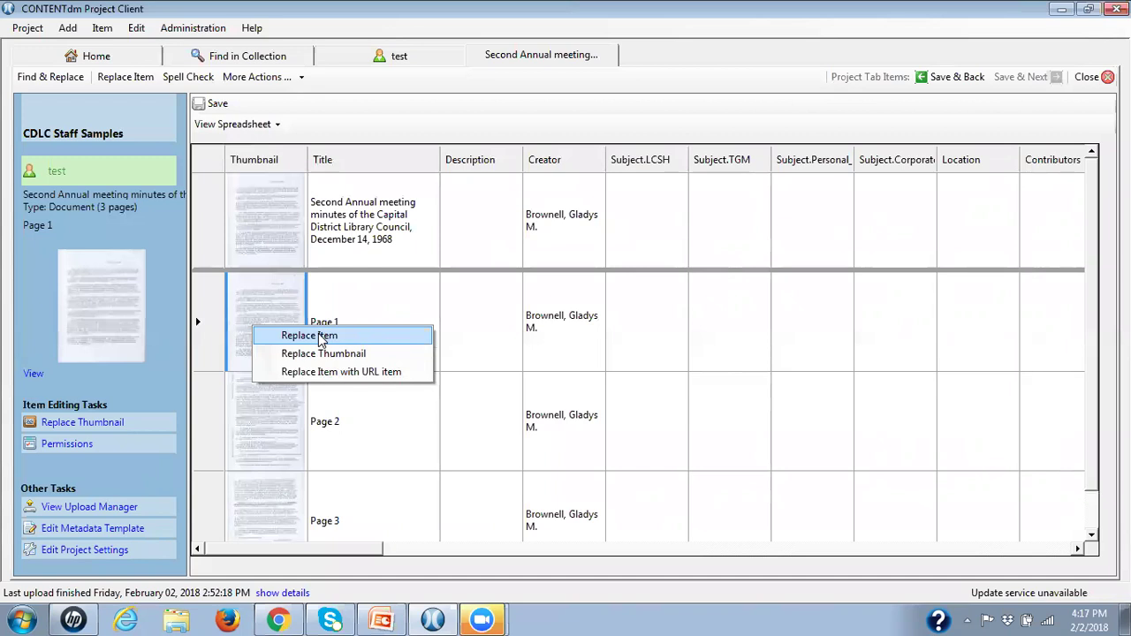
pyautogui.moveTo(336, 550); pyautogui.dragTo(833, 517)
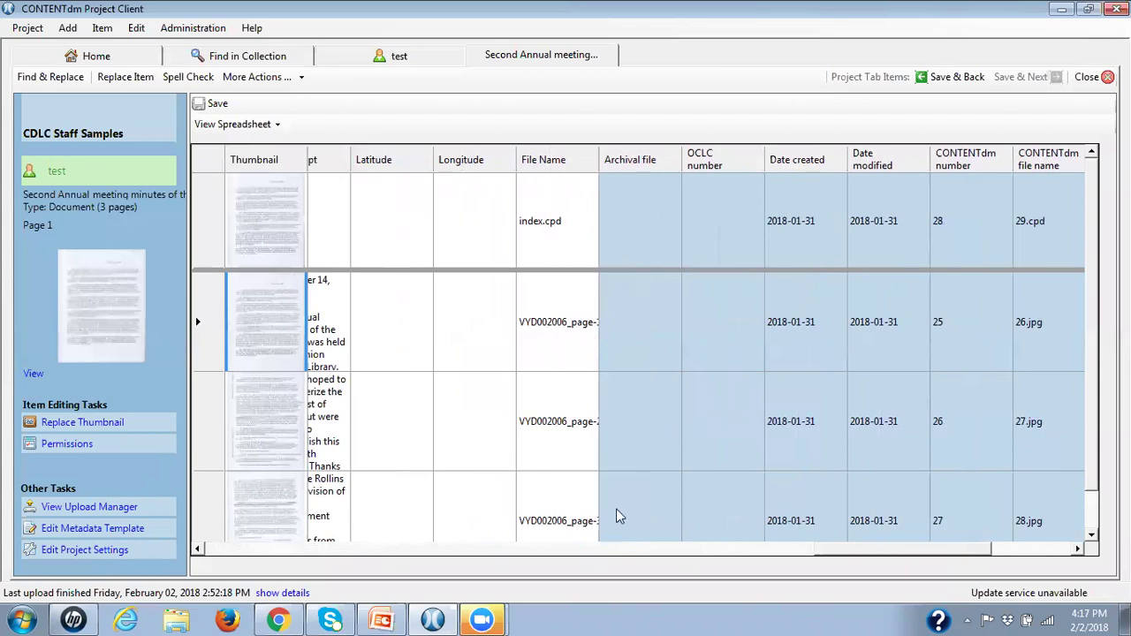
pyautogui.moveTo(861, 557); pyautogui.dragTo(294, 565)
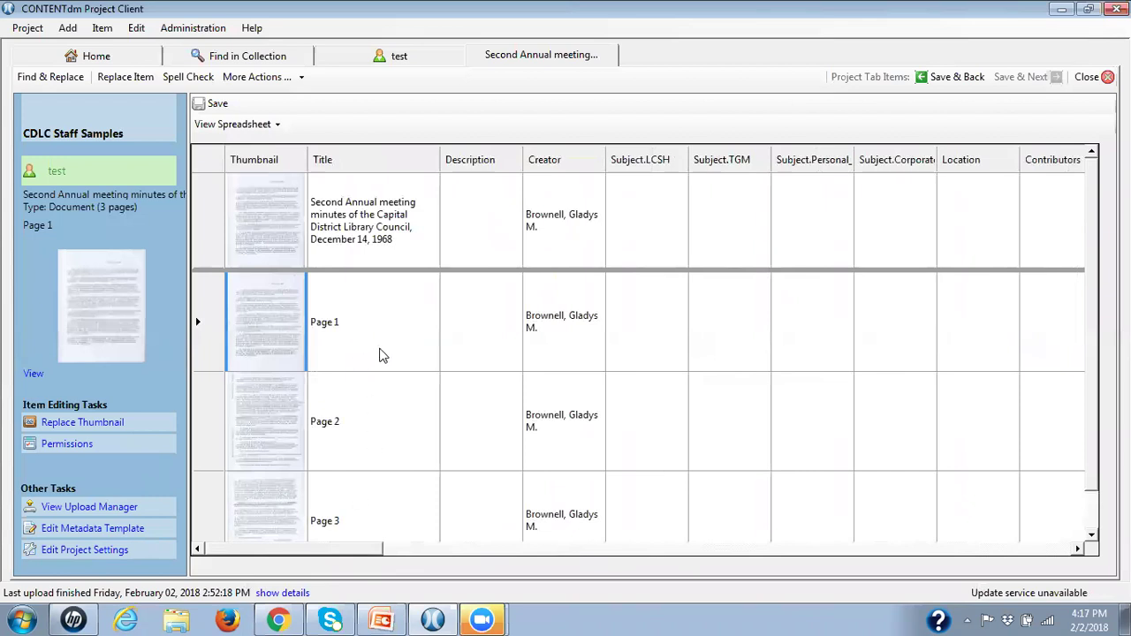